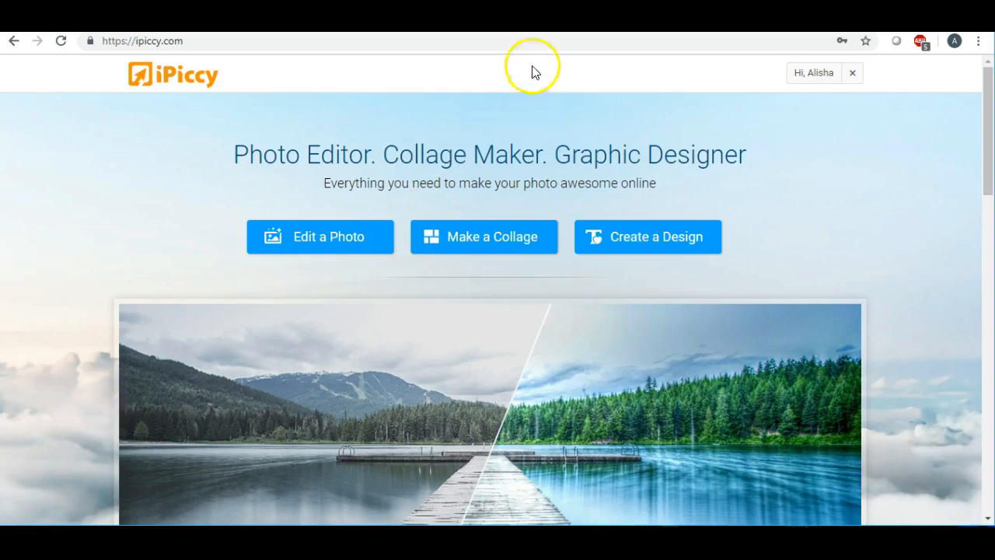
Step: View the Etsy Passive Income Facebook group and return to the iPiccy home page
{"action": "left_click", "coordinate": [545, 21]}
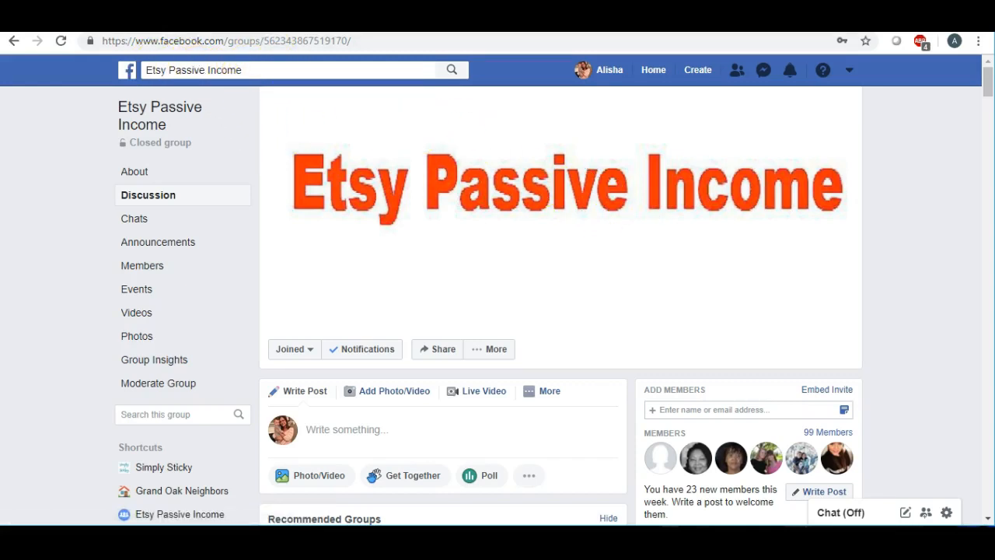
{"action": "left_click", "coordinate": [303, 32]}
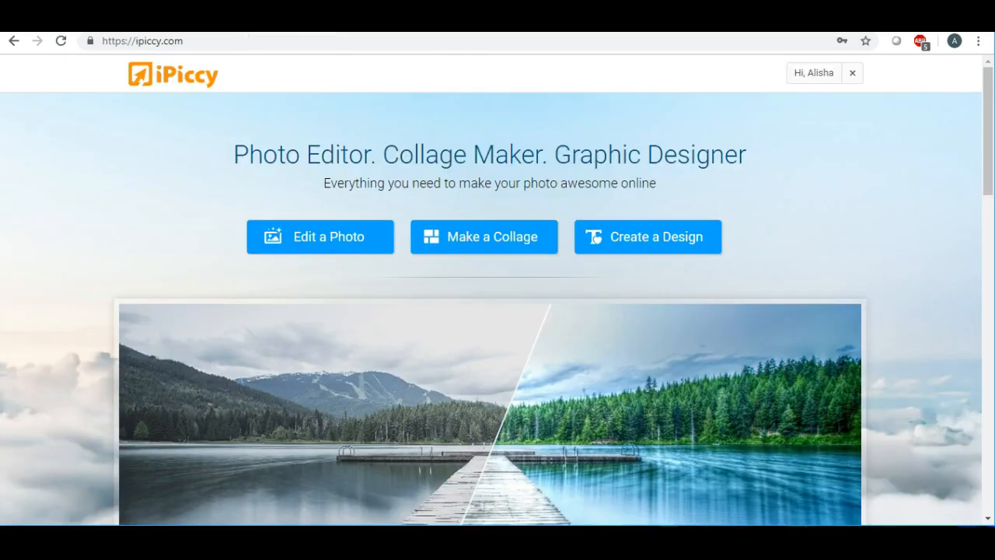
Step: Open the lined-page image from the photo library in iPiccy's photo editor
{"action": "left_click", "coordinate": [631, 240]}
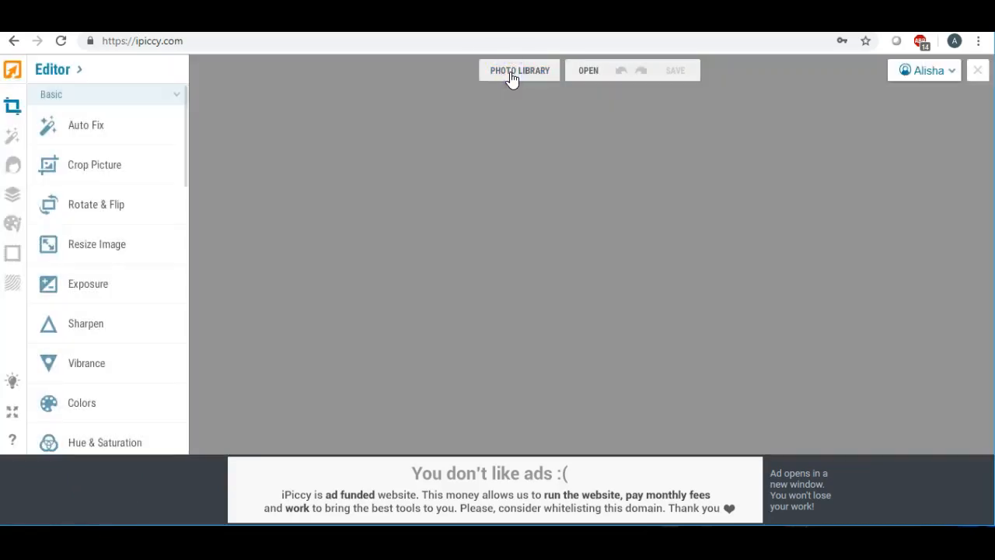
{"action": "left_click", "coordinate": [502, 74]}
{"action": "left_click", "coordinate": [366, 248]}
{"action": "left_click", "coordinate": [367, 209]}
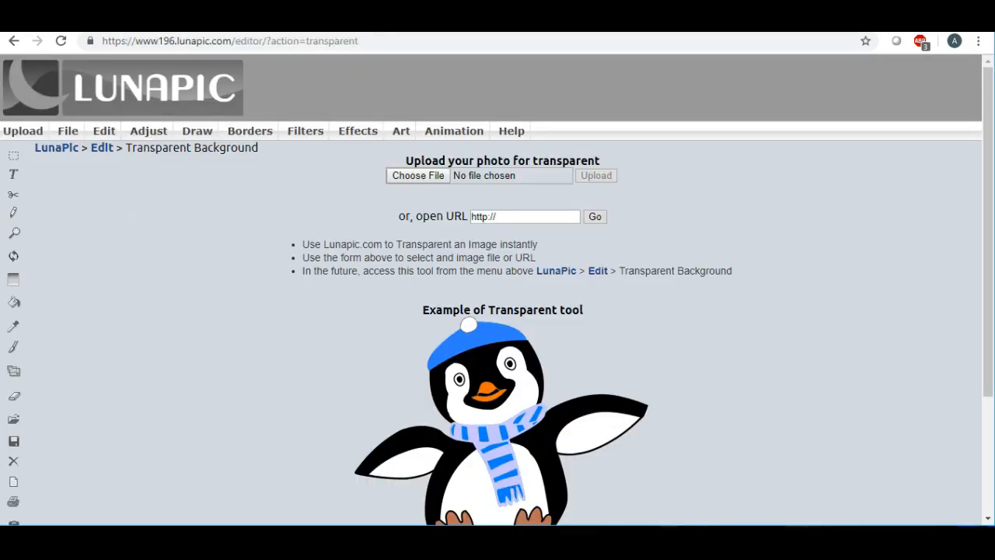
{"action": "mouse_move", "coordinate": [69, 135]}
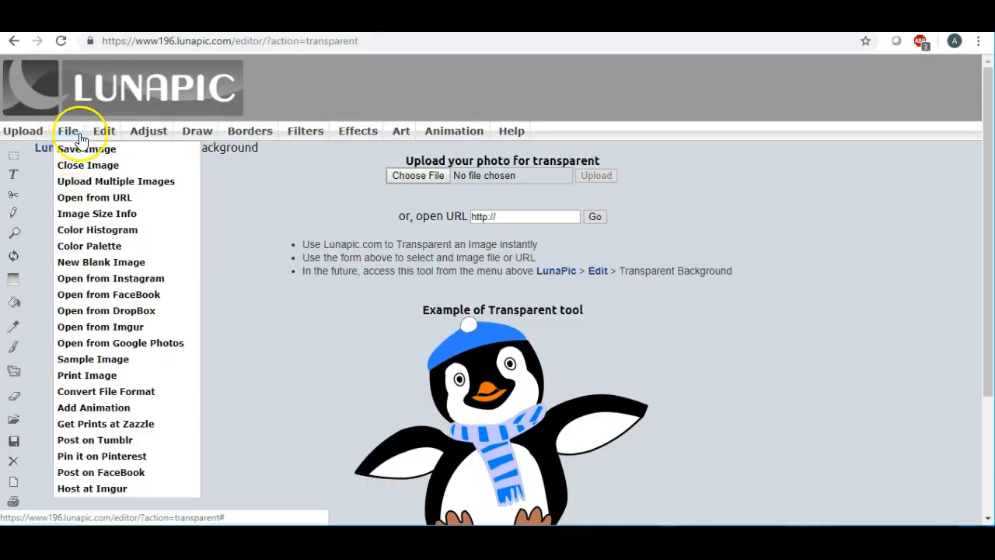
{"action": "left_click", "coordinate": [35, 138]}
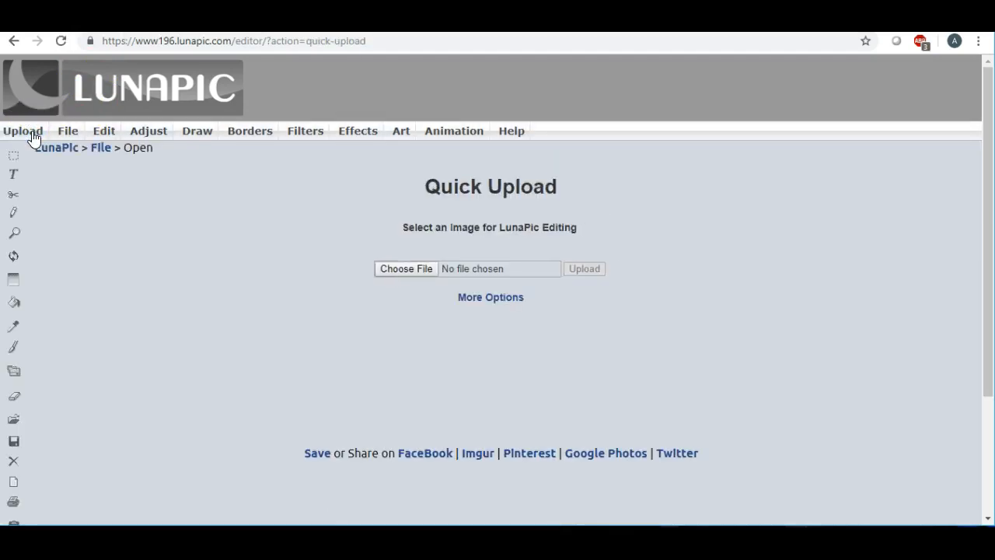
{"action": "left_click", "coordinate": [13, 39]}
Step: Upload the lines image from the Desktop to LunaPic's Transparent Background tool
{"action": "left_click", "coordinate": [411, 174]}
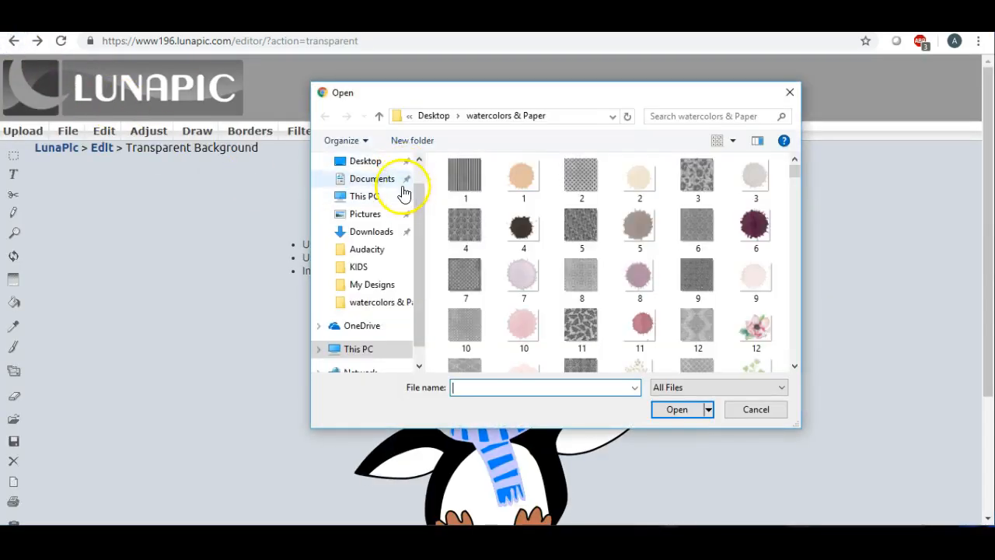
{"action": "left_click", "coordinate": [373, 161]}
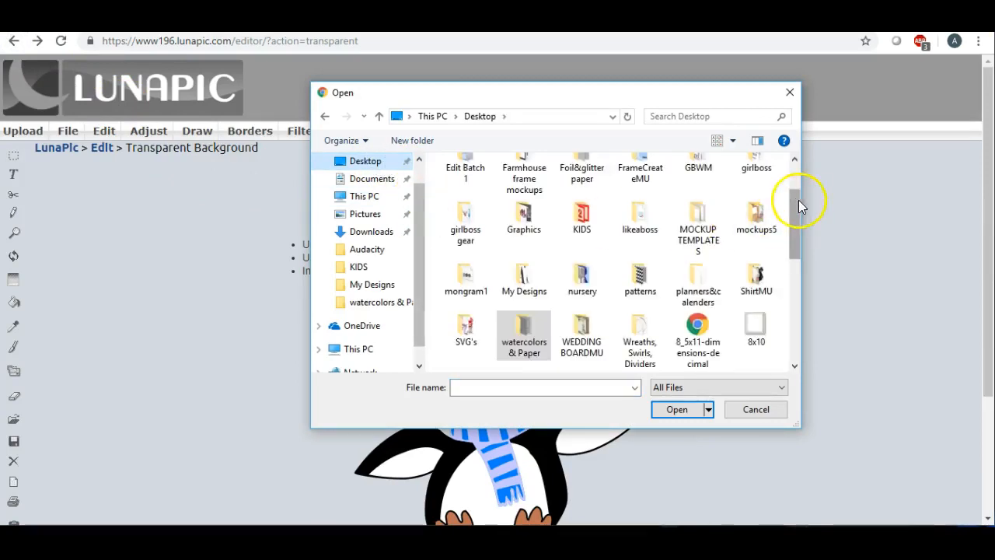
{"action": "left_click_drag", "start_coordinate": [791, 205], "coordinate": [798, 293]}
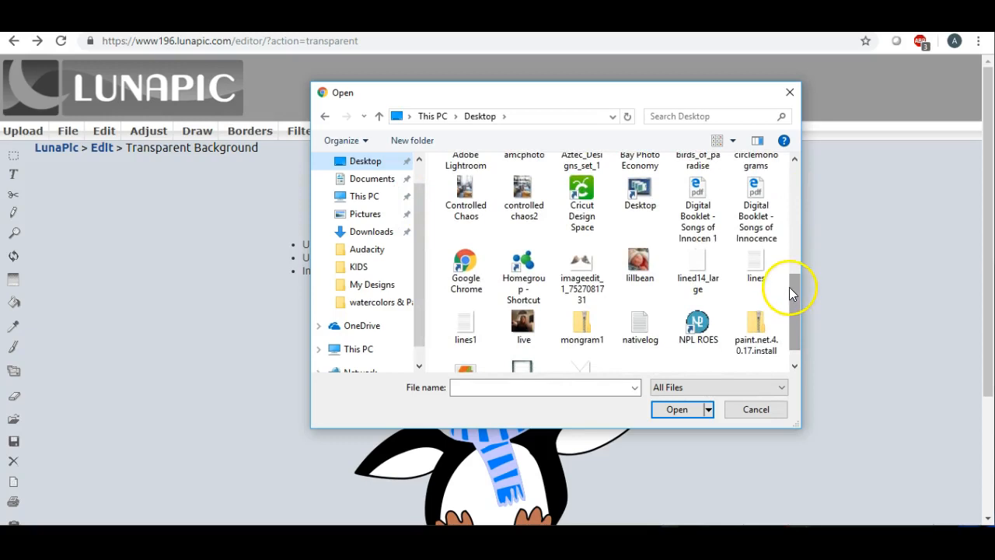
{"action": "double_click", "coordinate": [758, 268]}
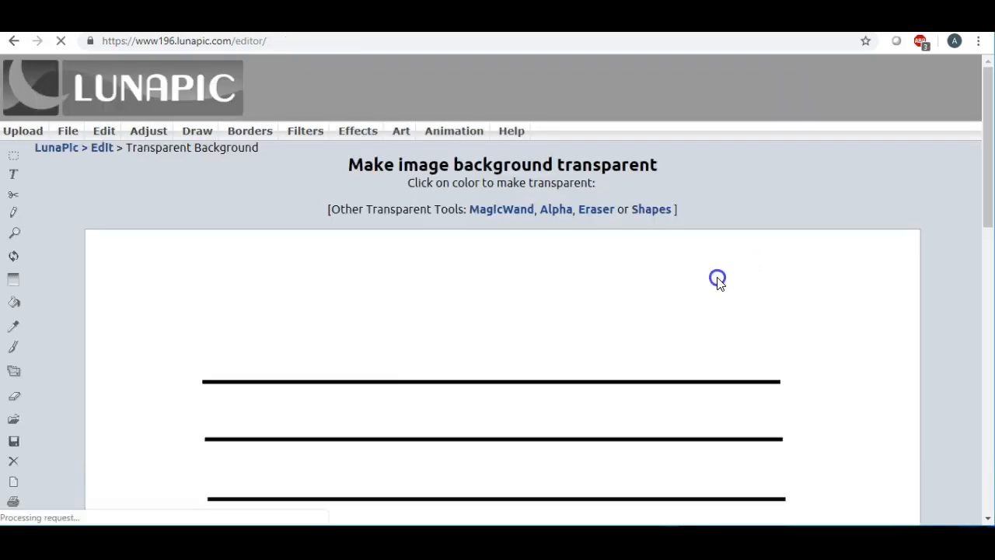
Step: Make the white background around the black lines transparent, applying a transparency threshold of 10, and check the result
{"action": "left_click", "coordinate": [660, 299]}
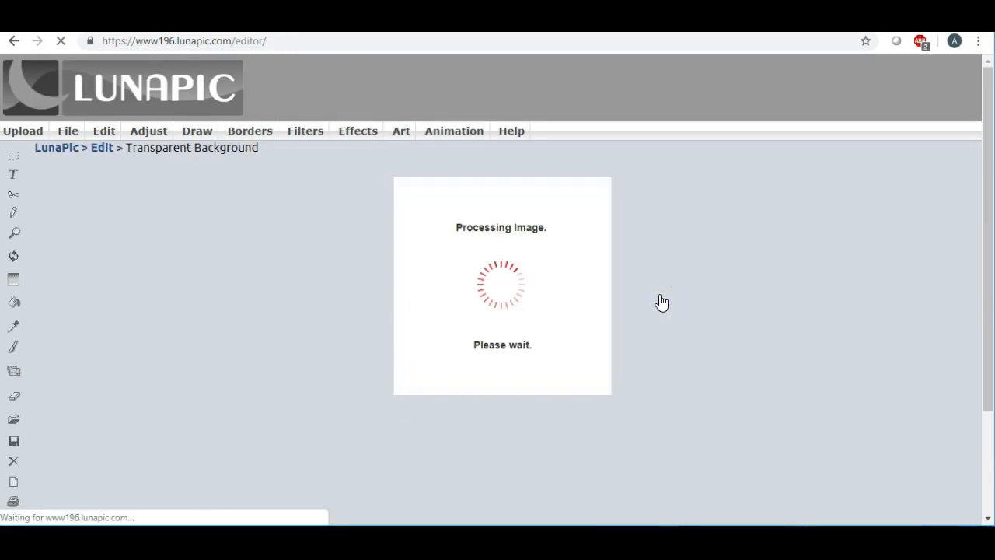
{"action": "left_click", "coordinate": [585, 332]}
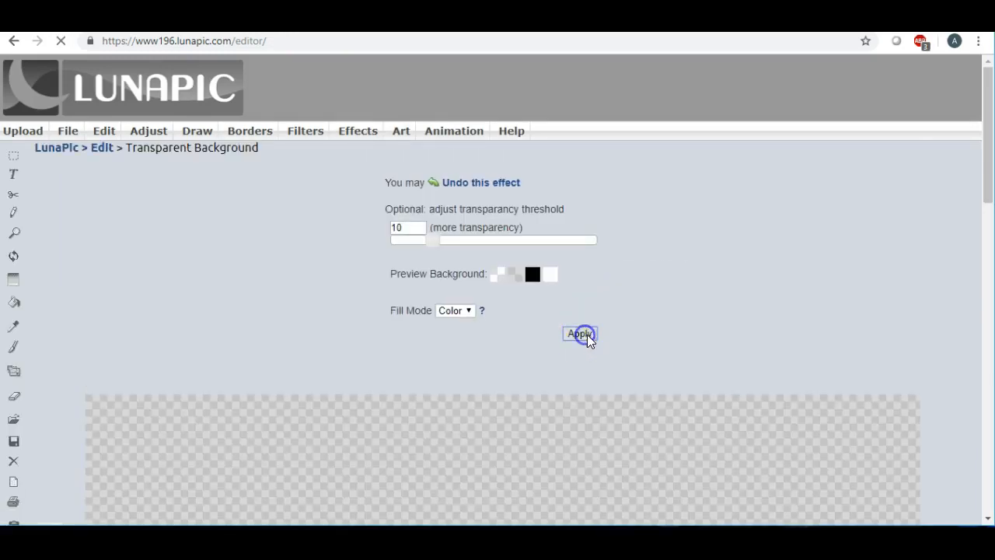
{"action": "scroll", "coordinate": [698, 273], "scroll_direction": "down", "scroll_amount": 5}
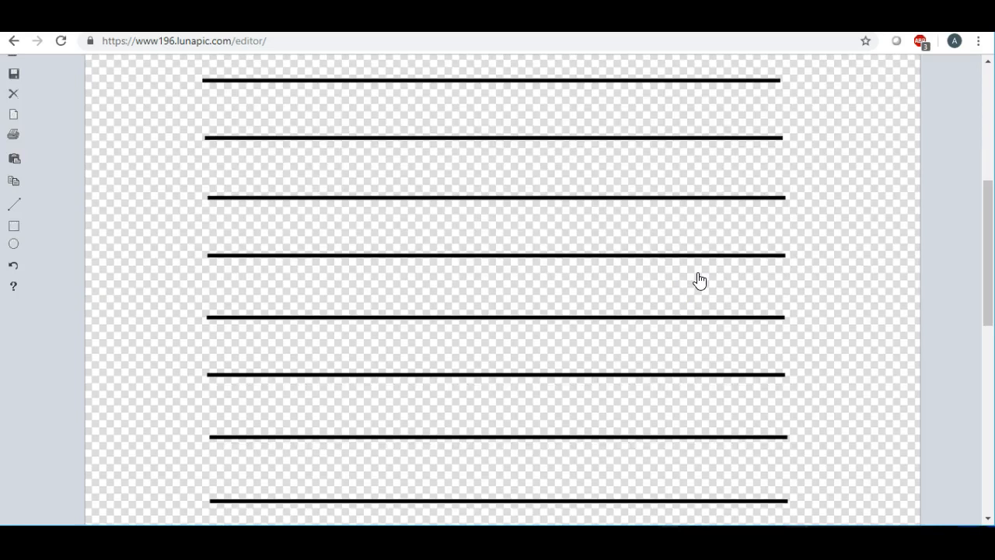
{"action": "scroll", "coordinate": [699, 280], "scroll_direction": "up", "scroll_amount": 5}
Step: Save the transparent lines image as a PNG and open the downloaded file
{"action": "left_click", "coordinate": [70, 133]}
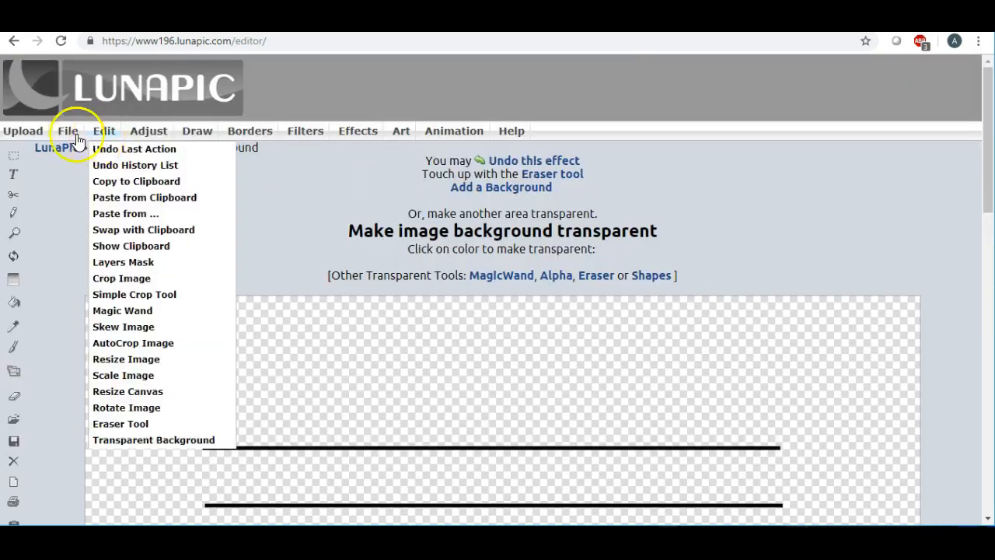
{"action": "left_click", "coordinate": [69, 153]}
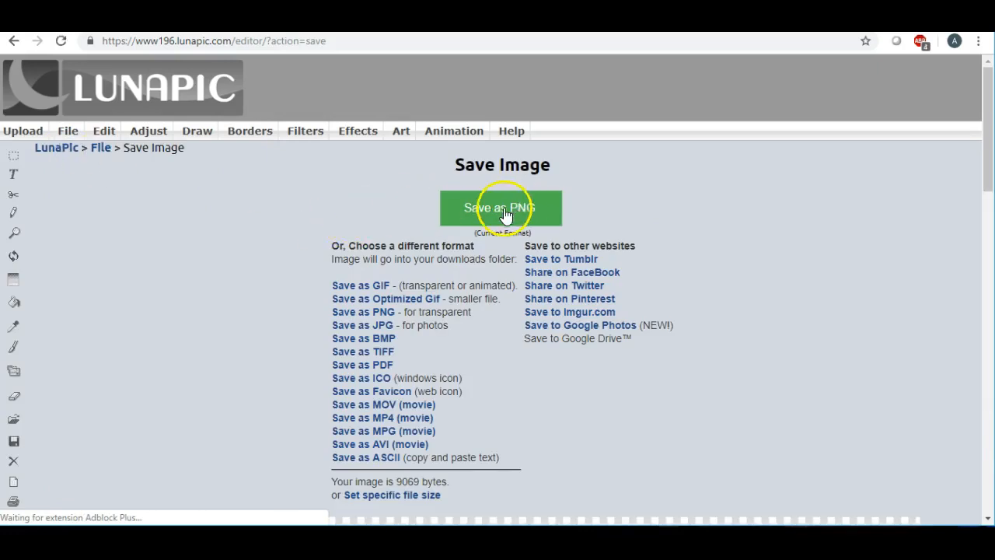
{"action": "left_click", "coordinate": [494, 210]}
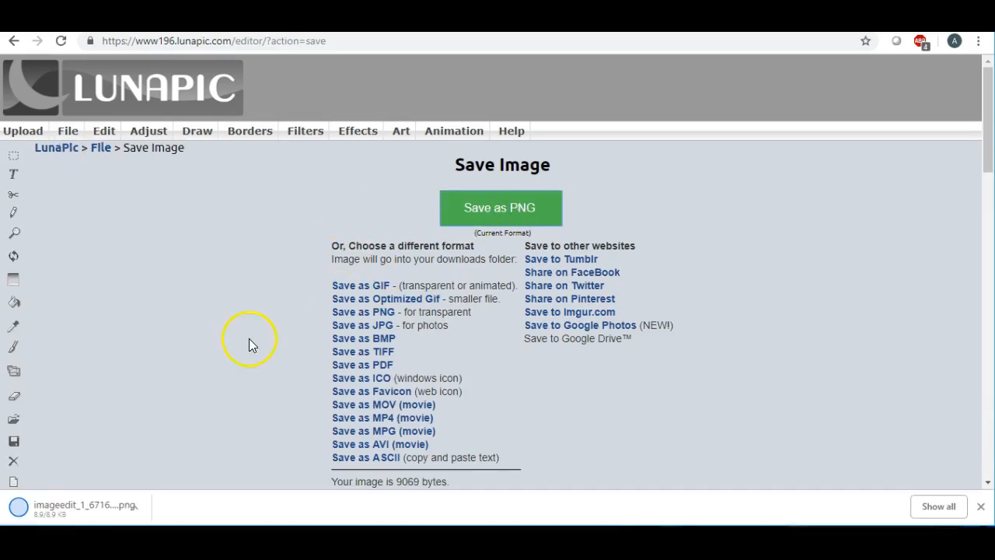
{"action": "left_click", "coordinate": [76, 510]}
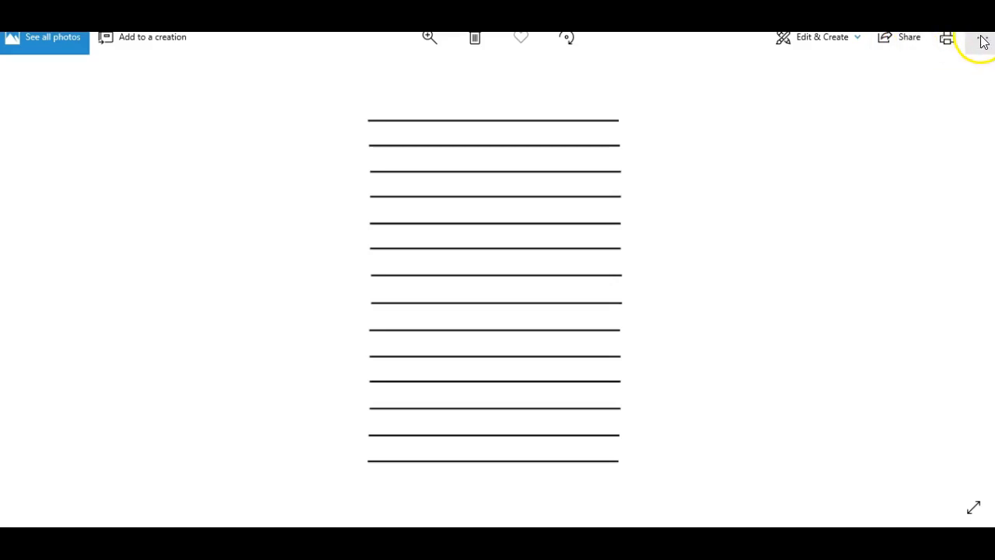
Step: Save a copy of the transparent image to the Desktop as a PNG named lines
{"action": "left_click", "coordinate": [980, 40]}
{"action": "left_click", "coordinate": [939, 96]}
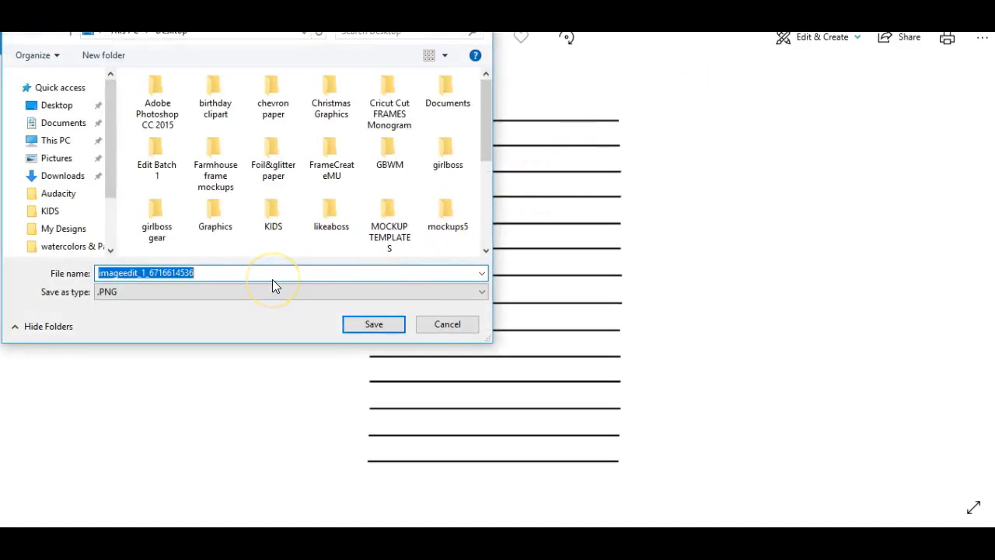
{"action": "left_click", "coordinate": [50, 104]}
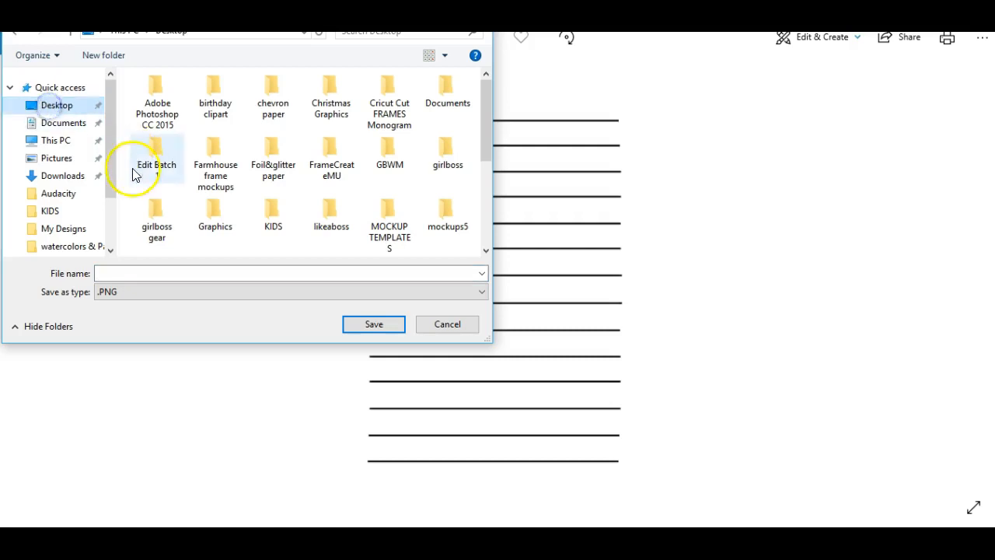
{"action": "left_click", "coordinate": [133, 273]}
{"action": "type", "text": "lines"}
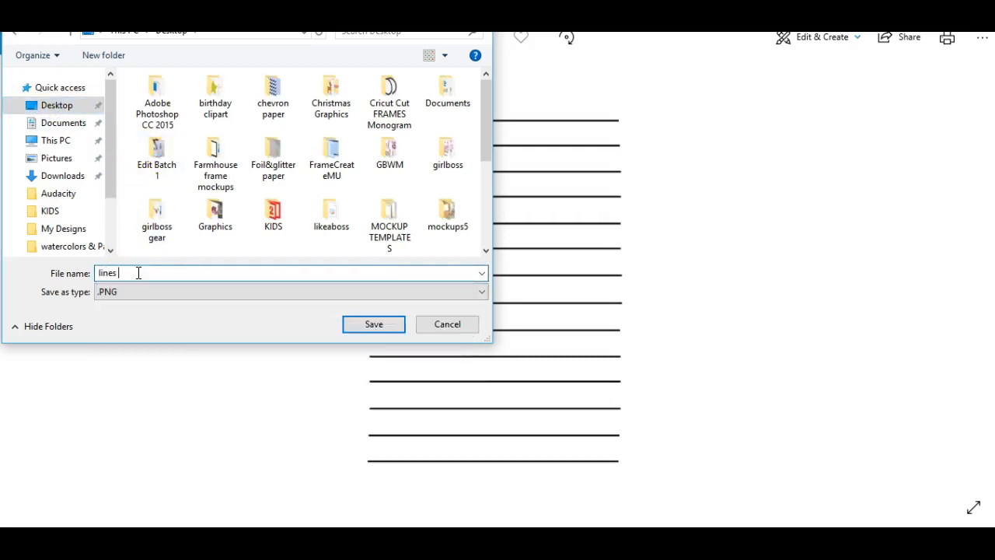
{"action": "left_click", "coordinate": [366, 325]}
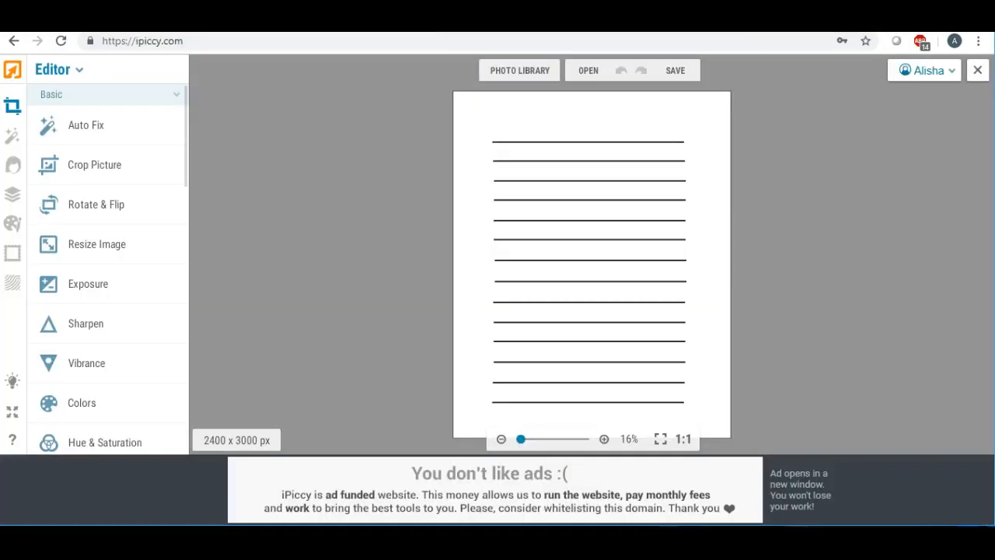
Step: Switch from iPiccy's Editor to the Designer, discarding the open lined-page image
{"action": "left_click", "coordinate": [82, 72]}
{"action": "left_click", "coordinate": [74, 134]}
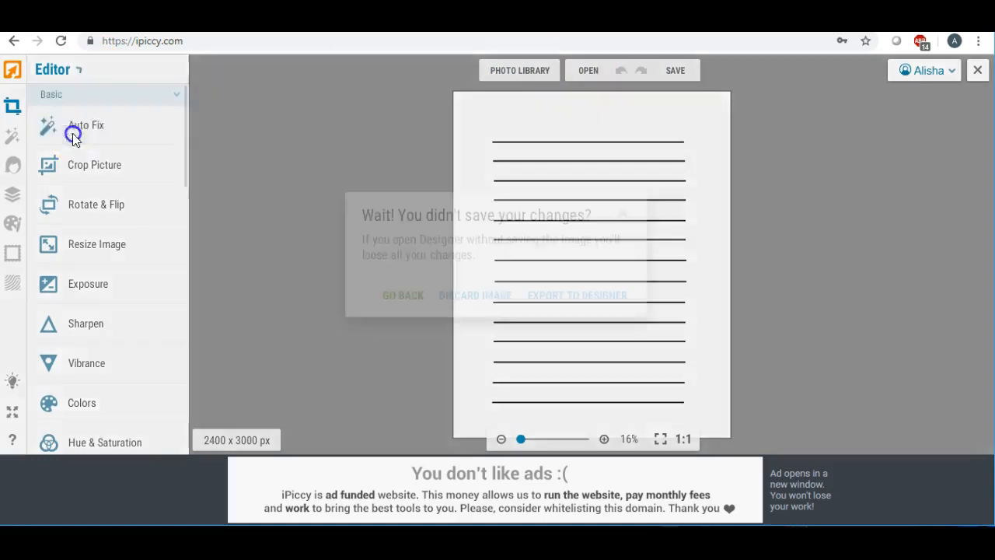
{"action": "left_click", "coordinate": [480, 297]}
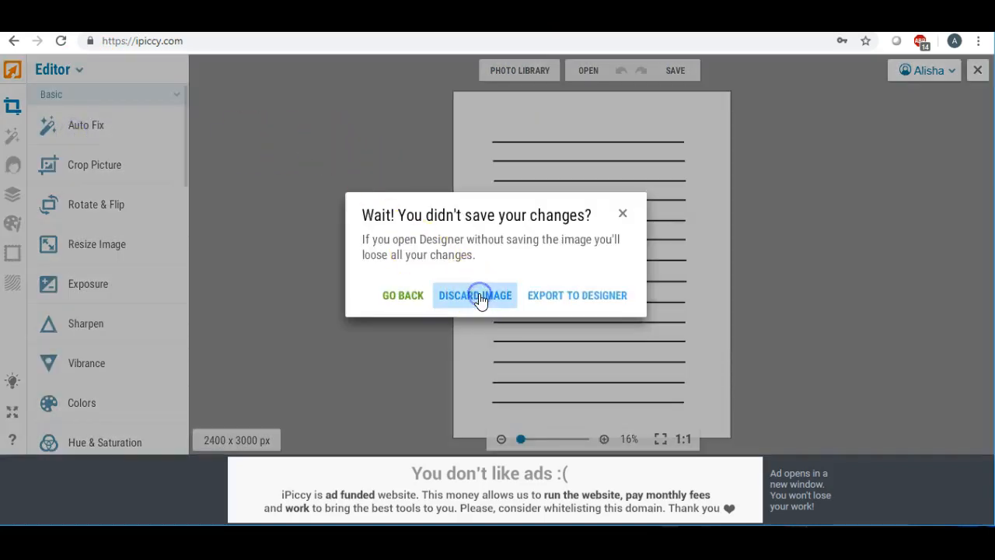
Step: Create a new design with an 8 x 10" canvas in white
{"action": "left_click", "coordinate": [518, 71]}
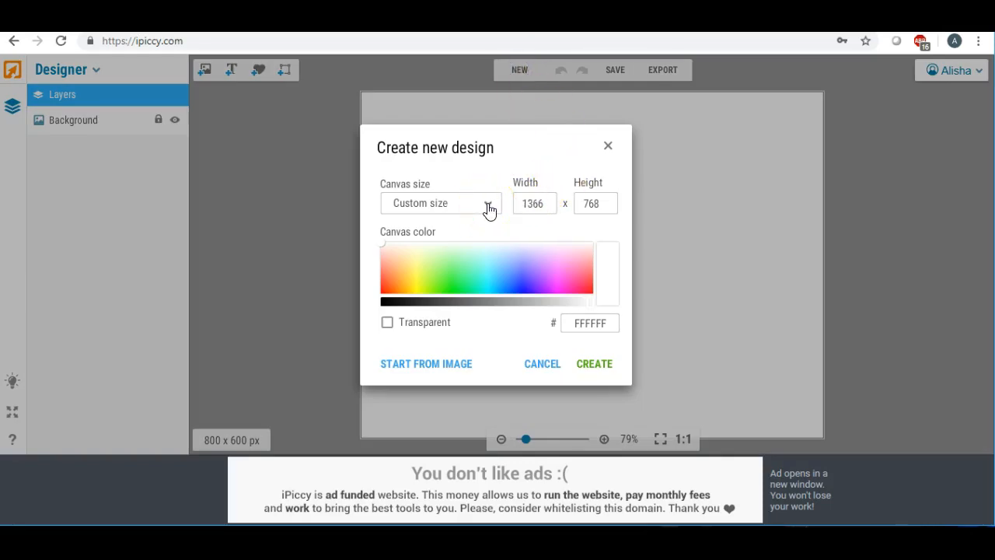
{"action": "left_click", "coordinate": [489, 204]}
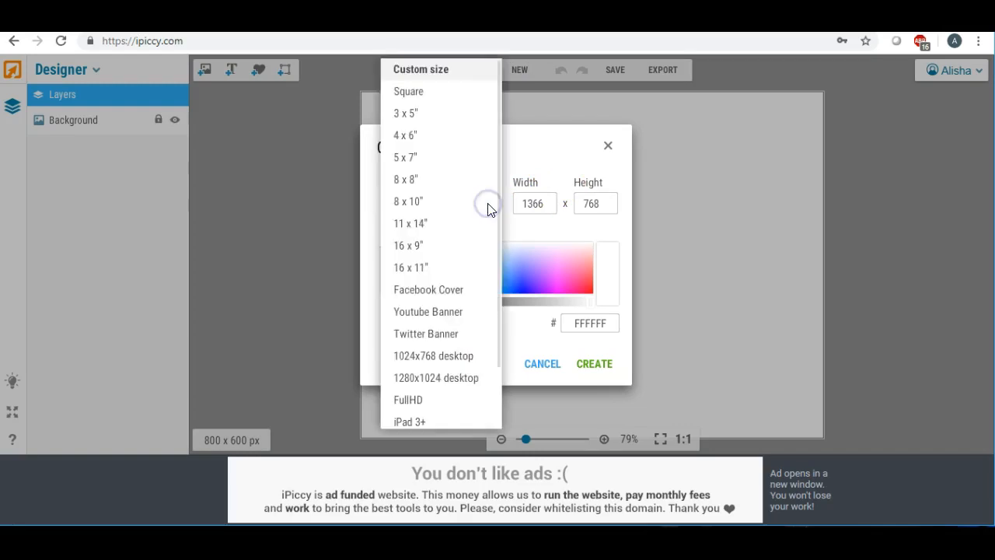
{"action": "left_click", "coordinate": [427, 202]}
{"action": "left_click", "coordinate": [600, 367]}
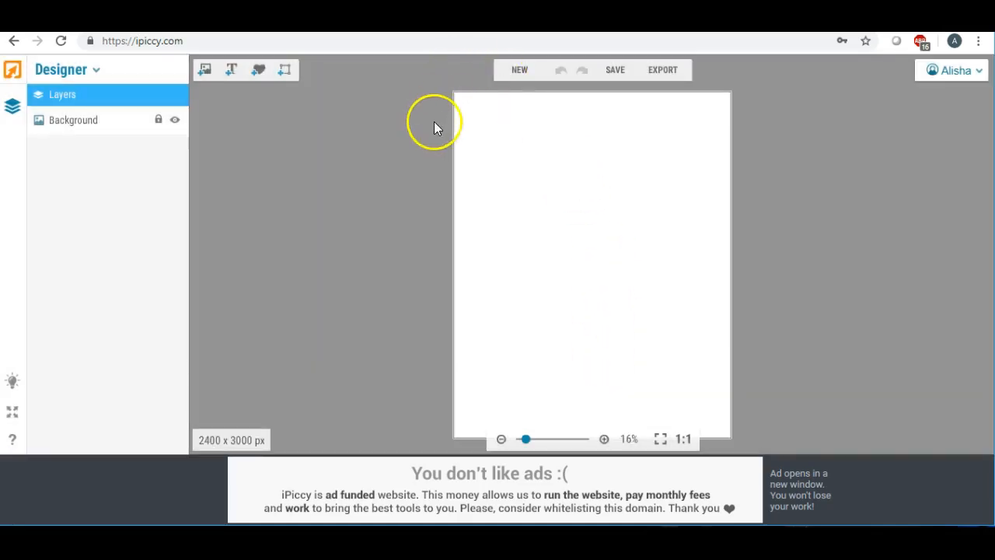
Step: Add the beige vintage texture from the uploaded images and stretch it past all edges of the page as a background
{"action": "left_click", "coordinate": [206, 72]}
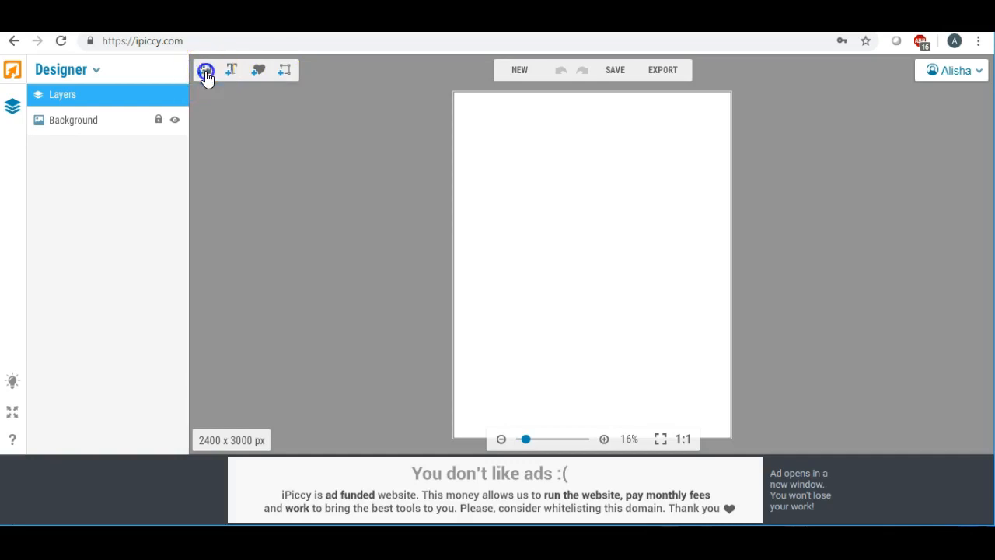
{"action": "mouse_move", "coordinate": [186, 155]}
{"action": "left_mouse_down"}
{"action": "mouse_move", "coordinate": [187, 167]}
{"action": "mouse_move", "coordinate": [186, 149]}
{"action": "left_mouse_up"}
{"action": "left_click_drag", "start_coordinate": [150, 177], "coordinate": [508, 155]}
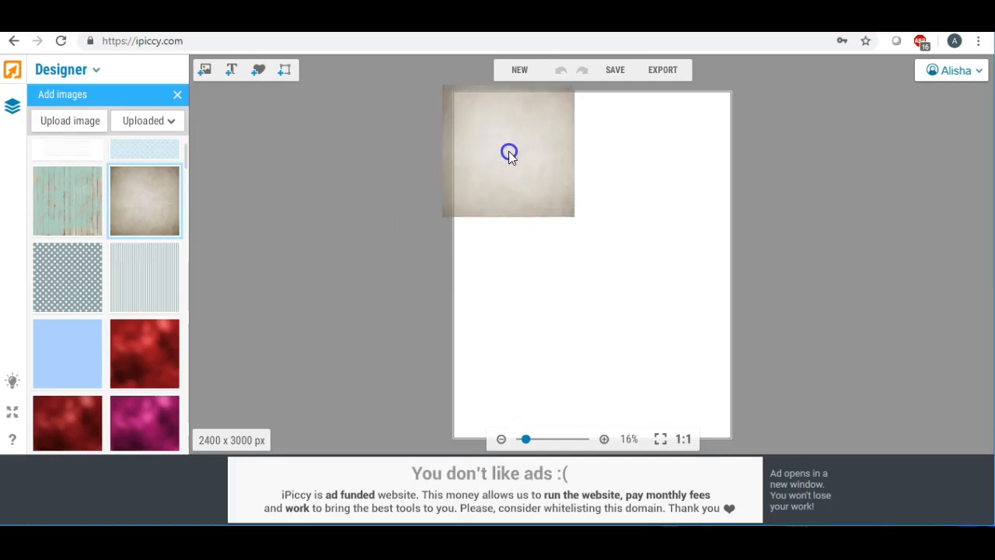
{"action": "left_click_drag", "start_coordinate": [575, 154], "coordinate": [776, 154]}
{"action": "left_click_drag", "start_coordinate": [630, 157], "coordinate": [614, 157]}
{"action": "left_click_drag", "start_coordinate": [600, 212], "coordinate": [676, 475]}
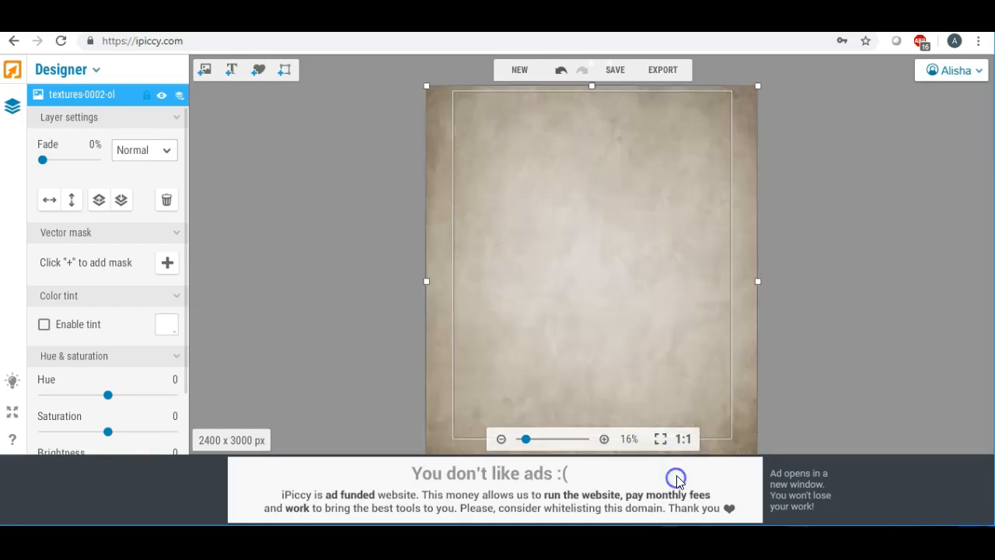
{"action": "left_click_drag", "start_coordinate": [604, 214], "coordinate": [608, 204]}
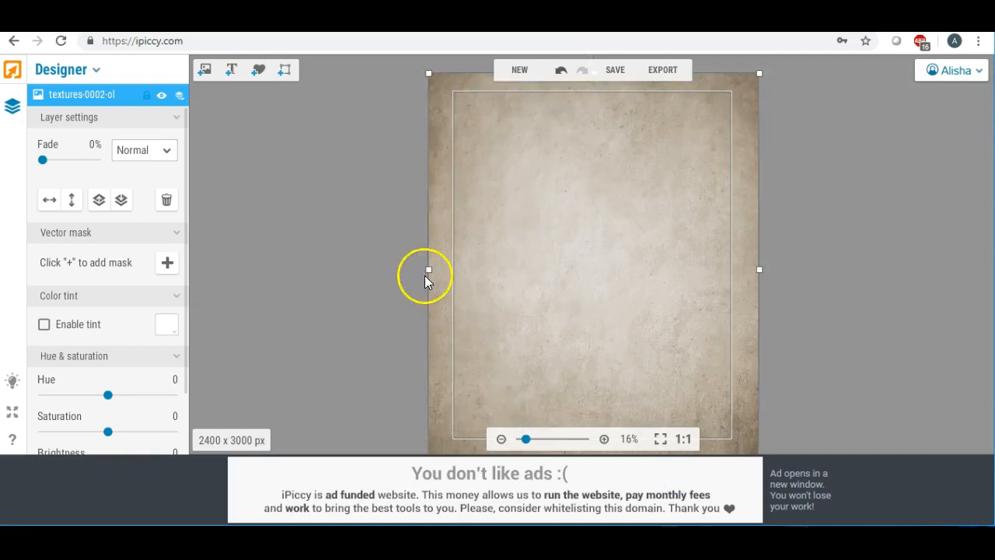
Step: Set the texture layer's fade to 50%
{"action": "left_click", "coordinate": [44, 166]}
{"action": "left_click_drag", "start_coordinate": [44, 166], "coordinate": [53, 168]}
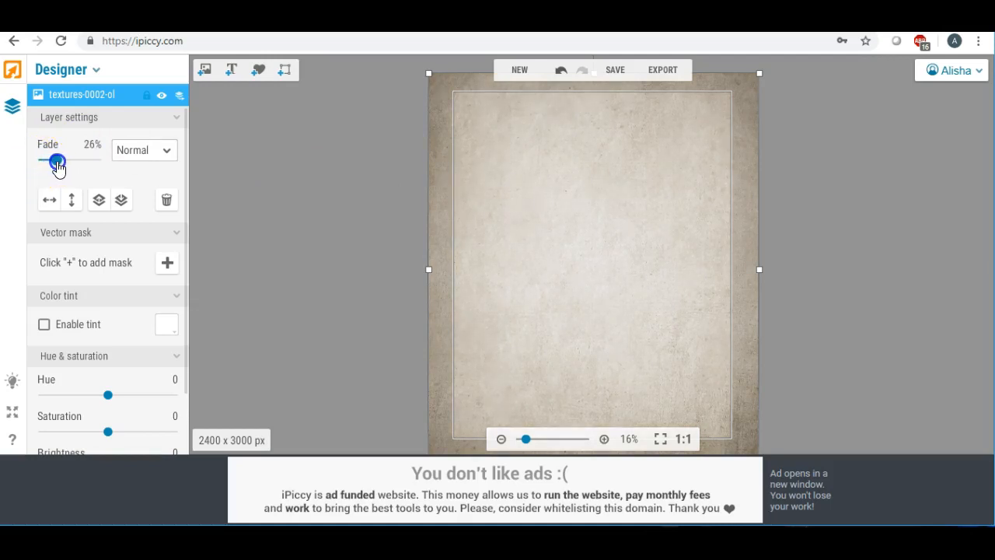
{"action": "left_click_drag", "start_coordinate": [59, 168], "coordinate": [71, 169]}
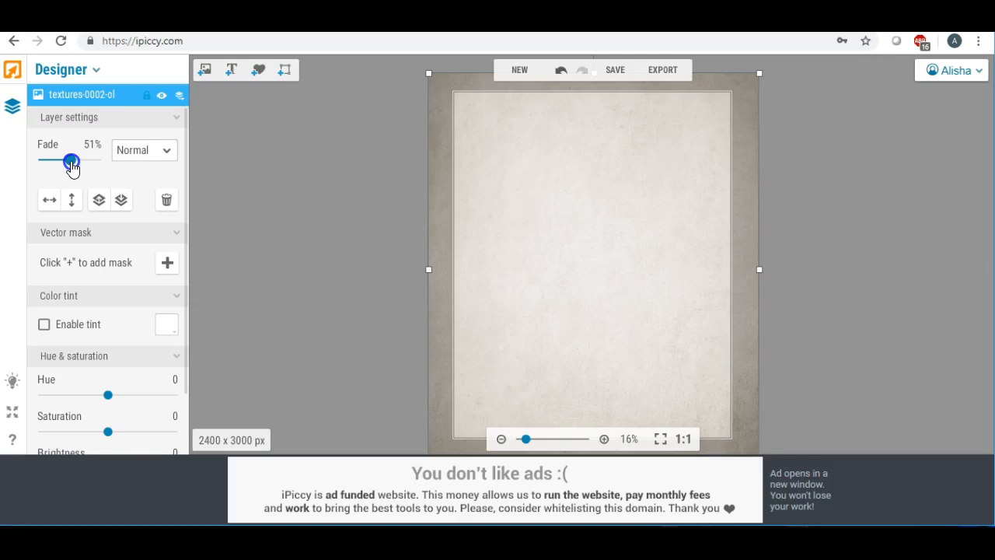
{"action": "left_click_drag", "start_coordinate": [70, 168], "coordinate": [70, 165]}
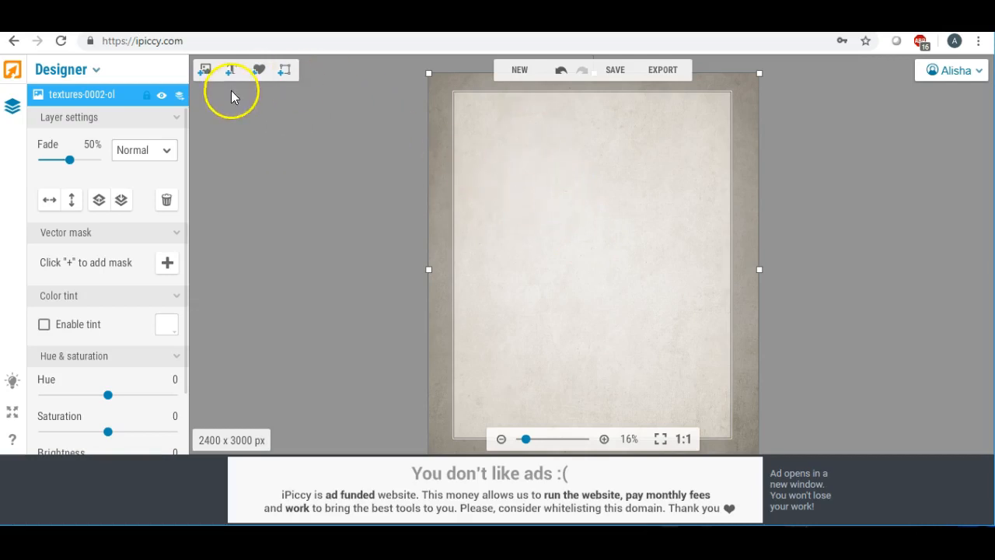
Step: Upload the lines1 image from the Desktop folder to the uploaded images
{"action": "left_click", "coordinate": [205, 74]}
{"action": "left_click", "coordinate": [86, 122]}
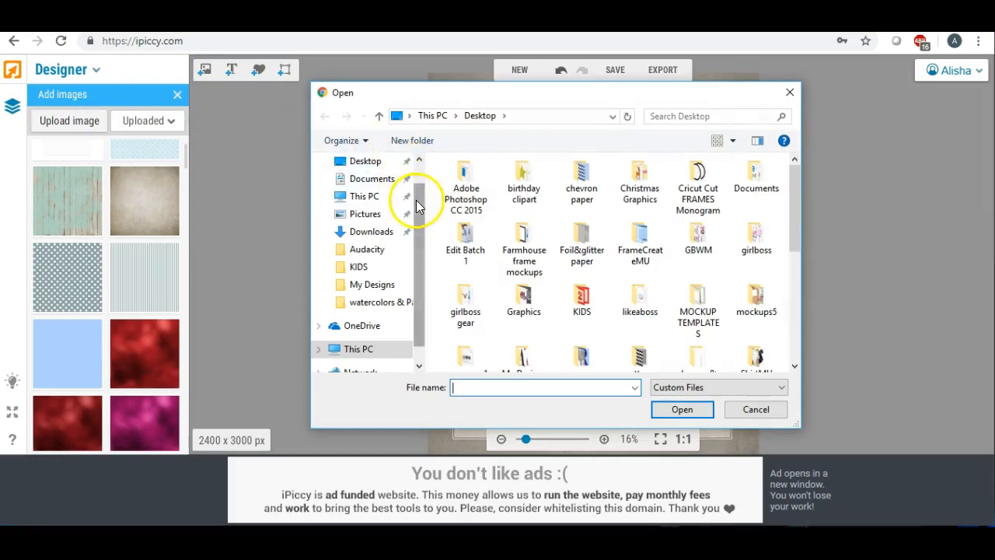
{"action": "left_click", "coordinate": [381, 161]}
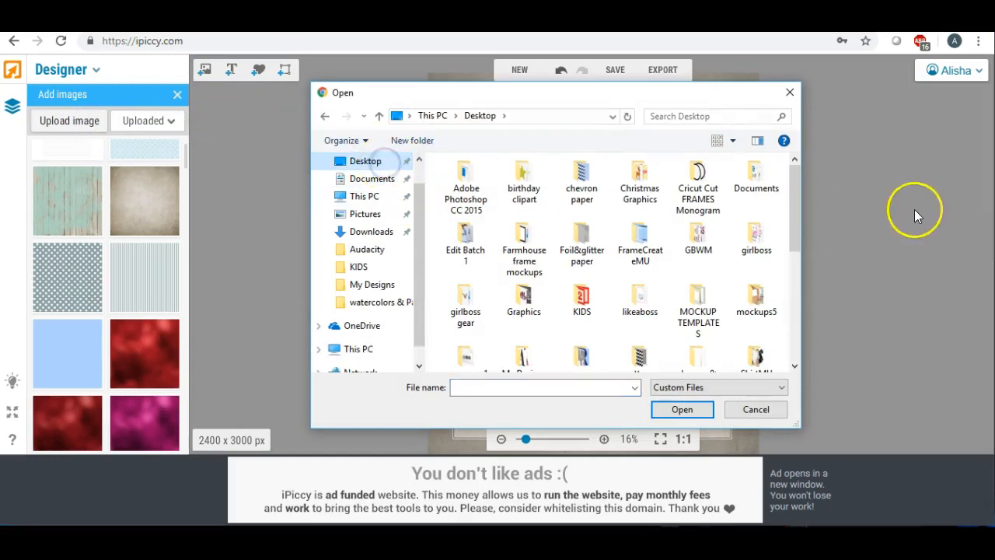
{"action": "left_click_drag", "start_coordinate": [795, 185], "coordinate": [803, 259]}
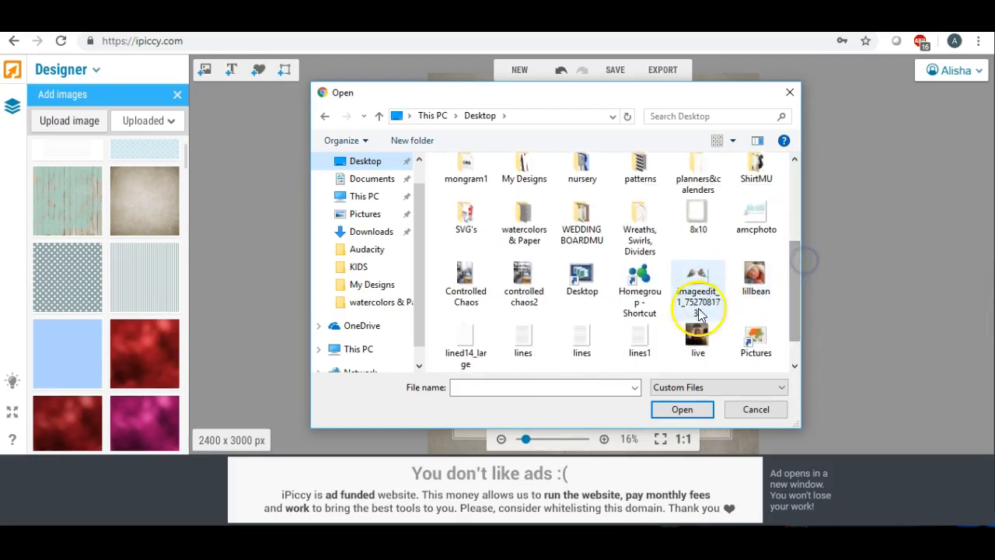
{"action": "double_click", "coordinate": [639, 338]}
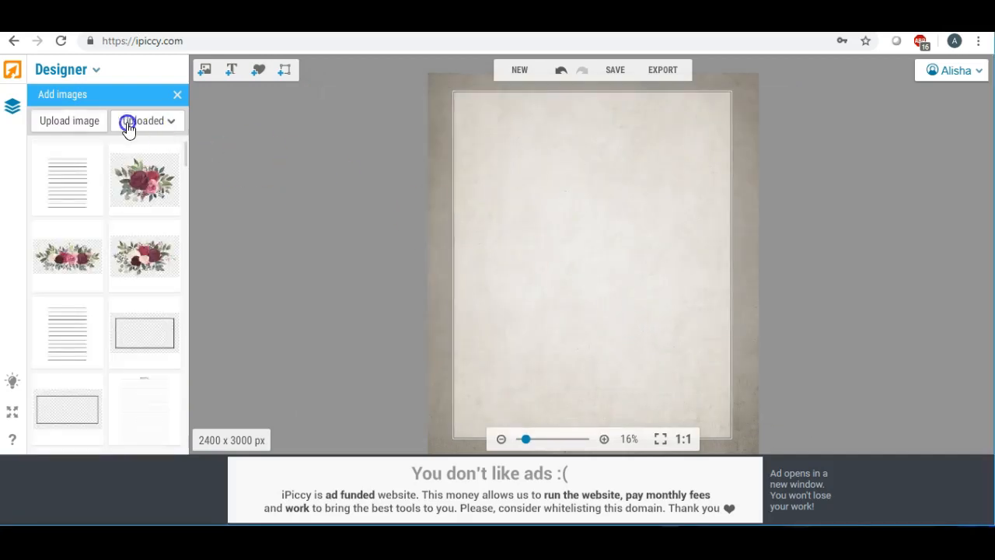
Step: Upload the transparent lines image from the Desktop and place it on the upper part of the page
{"action": "left_click", "coordinate": [73, 124]}
{"action": "left_click_drag", "start_coordinate": [792, 208], "coordinate": [797, 306]}
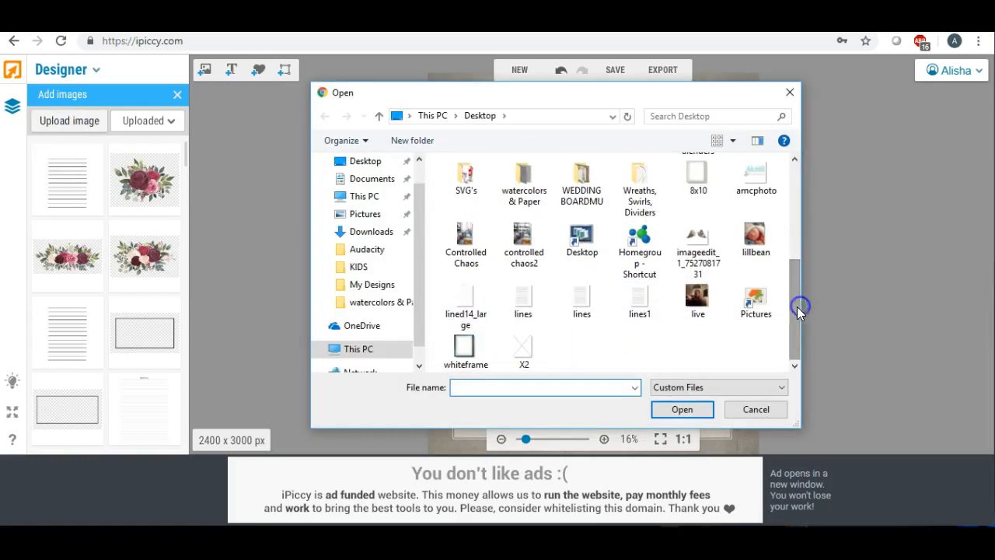
{"action": "double_click", "coordinate": [523, 302]}
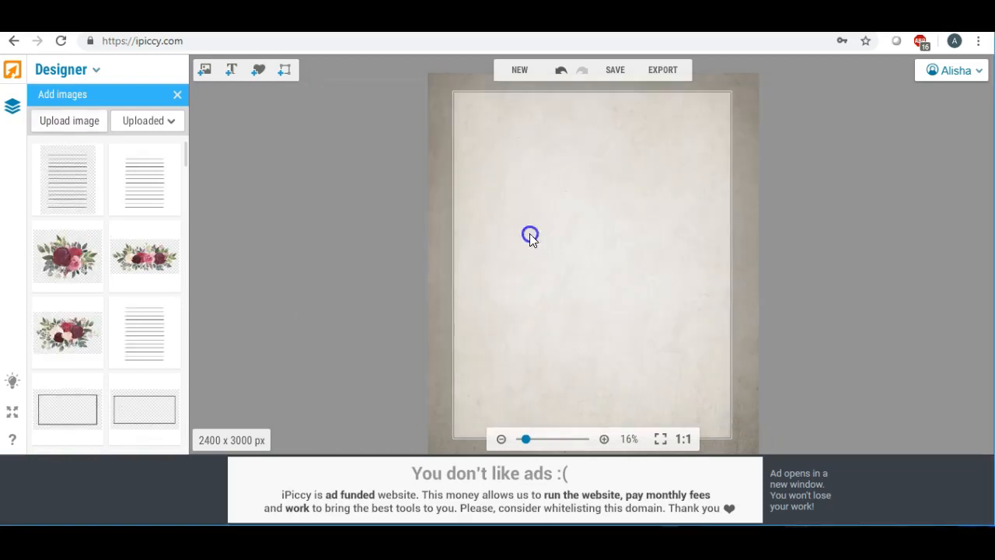
{"action": "left_click_drag", "start_coordinate": [73, 178], "coordinate": [544, 204]}
{"action": "left_click", "coordinate": [551, 202]}
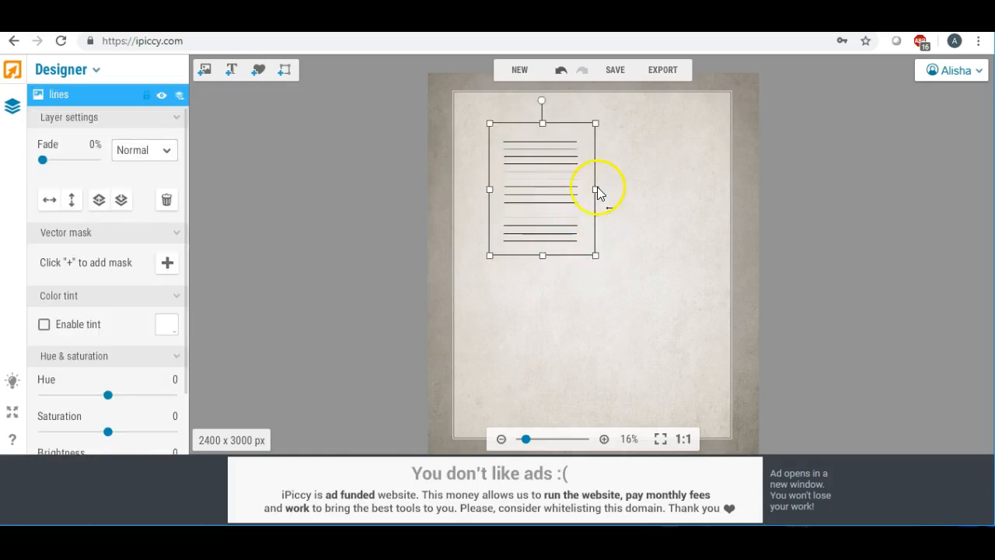
Step: Stretch and position the lines layer to fill the area inside the thin page border, leaving blank space above the first line
{"action": "left_click_drag", "start_coordinate": [597, 192], "coordinate": [722, 195]}
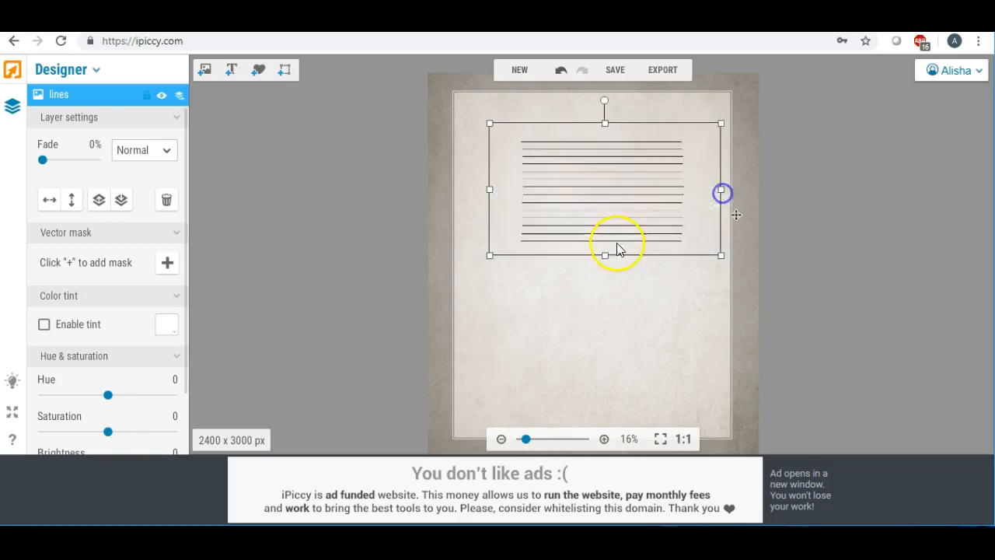
{"action": "left_click_drag", "start_coordinate": [606, 255], "coordinate": [622, 441]}
{"action": "left_click_drag", "start_coordinate": [616, 292], "coordinate": [608, 281]}
{"action": "left_click_drag", "start_coordinate": [482, 270], "coordinate": [445, 268]}
{"action": "left_click_drag", "start_coordinate": [712, 268], "coordinate": [746, 267]}
{"action": "left_click_drag", "start_coordinate": [633, 318], "coordinate": [631, 289]}
{"action": "left_click_drag", "start_coordinate": [605, 387], "coordinate": [608, 424]}
{"action": "left_click_drag", "start_coordinate": [604, 254], "coordinate": [606, 285]}
{"action": "left_click", "coordinate": [386, 234]}
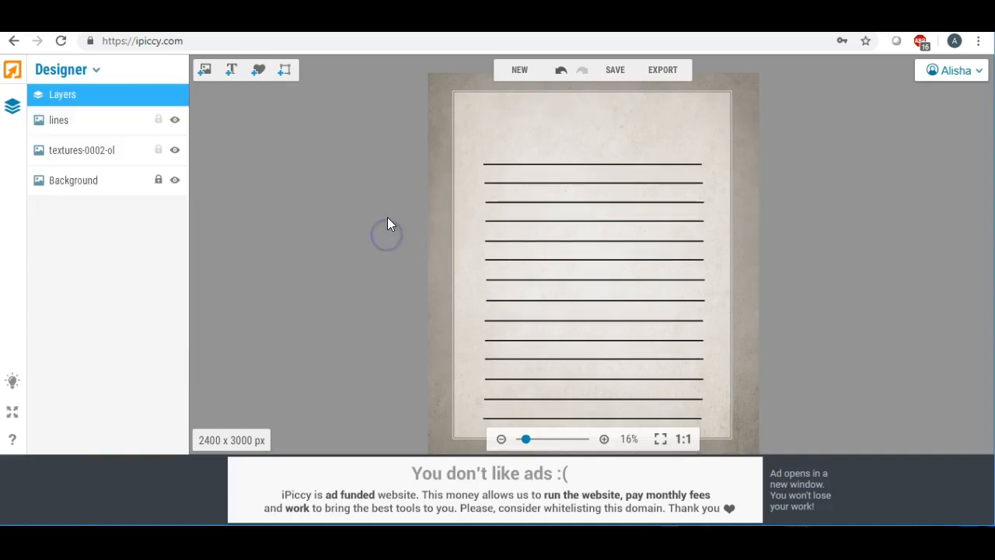
Step: Add the black rectangle1 frame from the uploaded images and rotate it a quarter turn into portrait orientation
{"action": "left_click", "coordinate": [207, 71]}
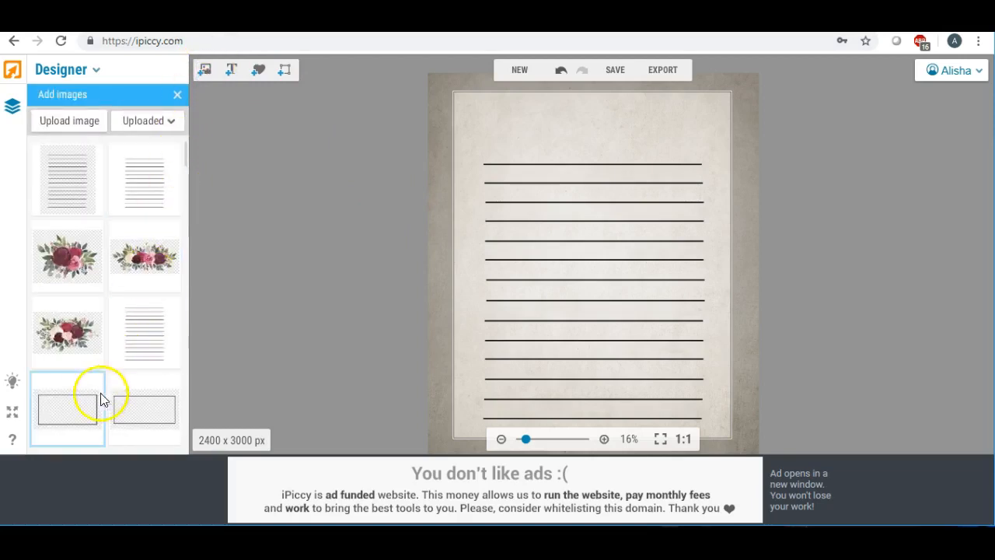
{"action": "left_click", "coordinate": [77, 410]}
{"action": "left_click_drag", "start_coordinate": [77, 409], "coordinate": [581, 165]}
{"action": "left_click", "coordinate": [574, 144]}
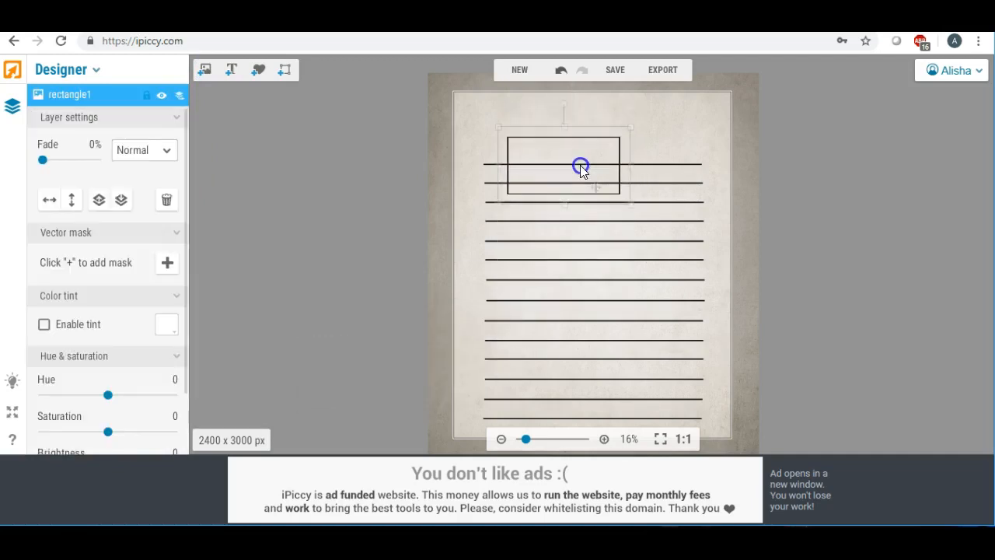
{"action": "left_click_drag", "start_coordinate": [564, 104], "coordinate": [642, 167]}
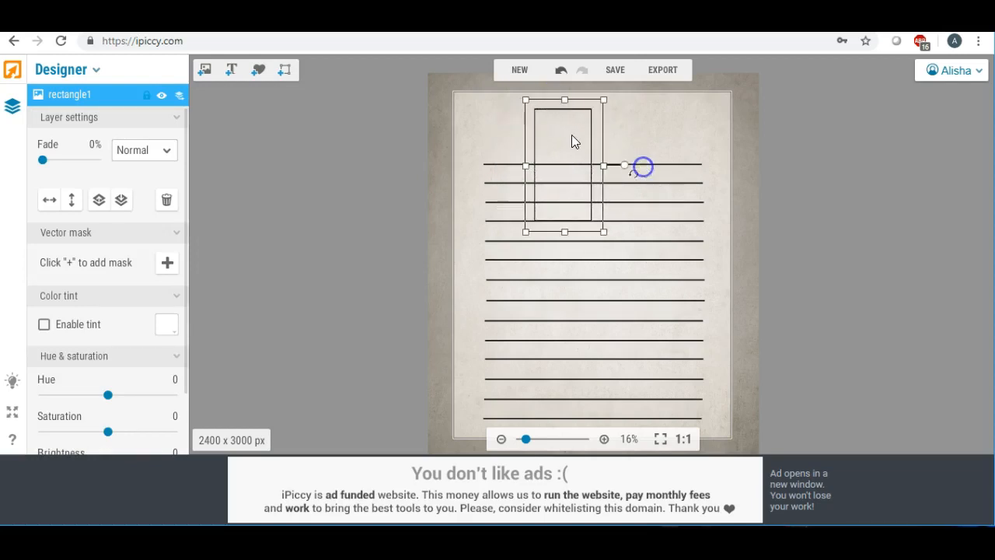
{"action": "left_click_drag", "start_coordinate": [572, 137], "coordinate": [564, 166]}
Step: Stretch and position the rectangle frame so its edges sit just inside the page's thin border, surrounding the lines
{"action": "left_click_drag", "start_coordinate": [680, 165], "coordinate": [750, 164]}
{"action": "left_click_drag", "start_coordinate": [609, 230], "coordinate": [662, 482]}
{"action": "left_click_drag", "start_coordinate": [472, 289], "coordinate": [438, 289]}
{"action": "left_click_drag", "start_coordinate": [749, 289], "coordinate": [791, 289]}
{"action": "left_click_drag", "start_coordinate": [678, 286], "coordinate": [661, 260]}
{"action": "left_click_drag", "start_coordinate": [596, 122], "coordinate": [595, 162]}
{"action": "left_click_drag", "start_coordinate": [598, 120], "coordinate": [596, 88]}
{"action": "mouse_move", "coordinate": [584, 140]}
{"action": "left_mouse_down"}
{"action": "mouse_move", "coordinate": [584, 118]}
{"action": "mouse_move", "coordinate": [587, 159]}
{"action": "left_mouse_up"}
{"action": "left_click_drag", "start_coordinate": [600, 107], "coordinate": [599, 129]}
{"action": "left_click_drag", "start_coordinate": [586, 198], "coordinate": [585, 140]}
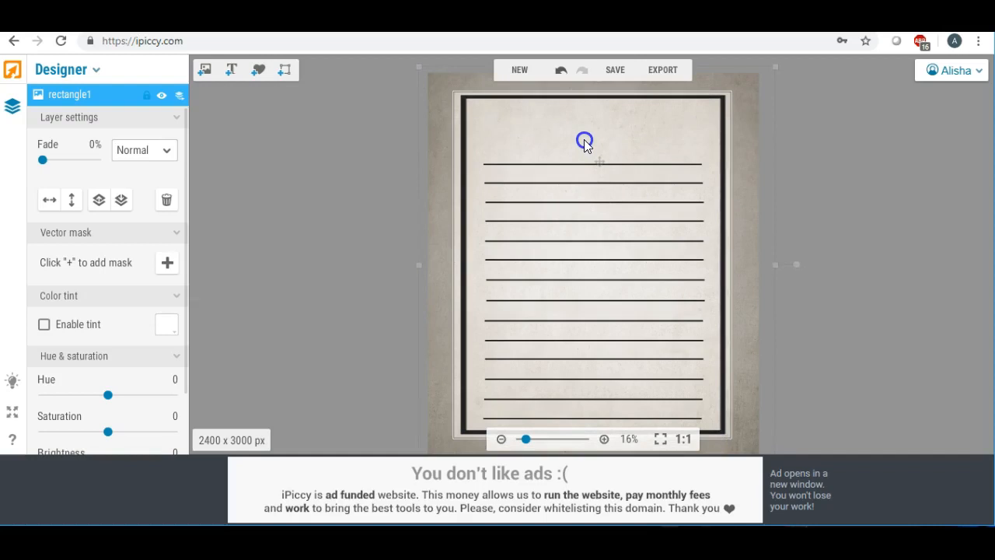
{"action": "left_click_drag", "start_coordinate": [584, 140], "coordinate": [584, 140]}
{"action": "left_click_drag", "start_coordinate": [419, 264], "coordinate": [412, 264]}
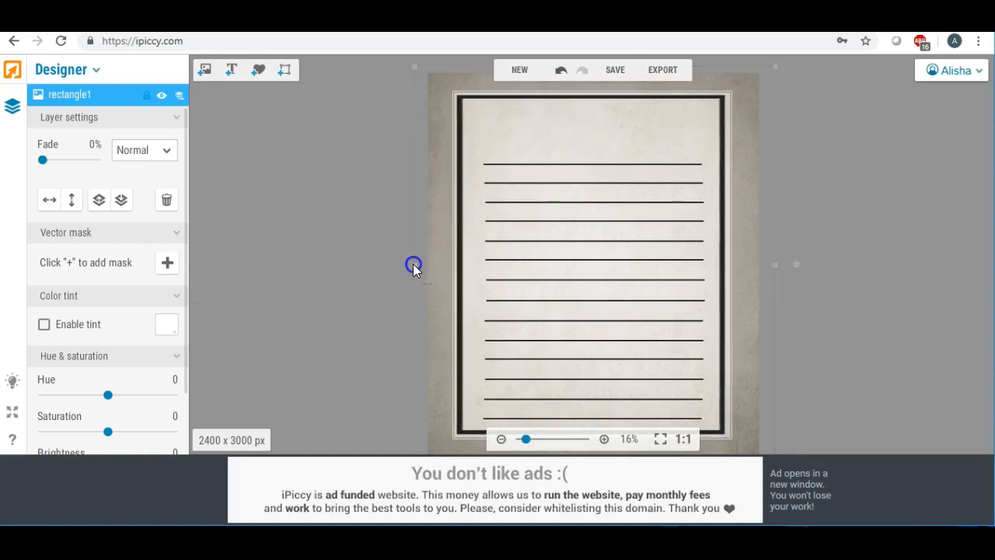
{"action": "left_click_drag", "start_coordinate": [777, 265], "coordinate": [781, 265]}
{"action": "left_click", "coordinate": [359, 194]}
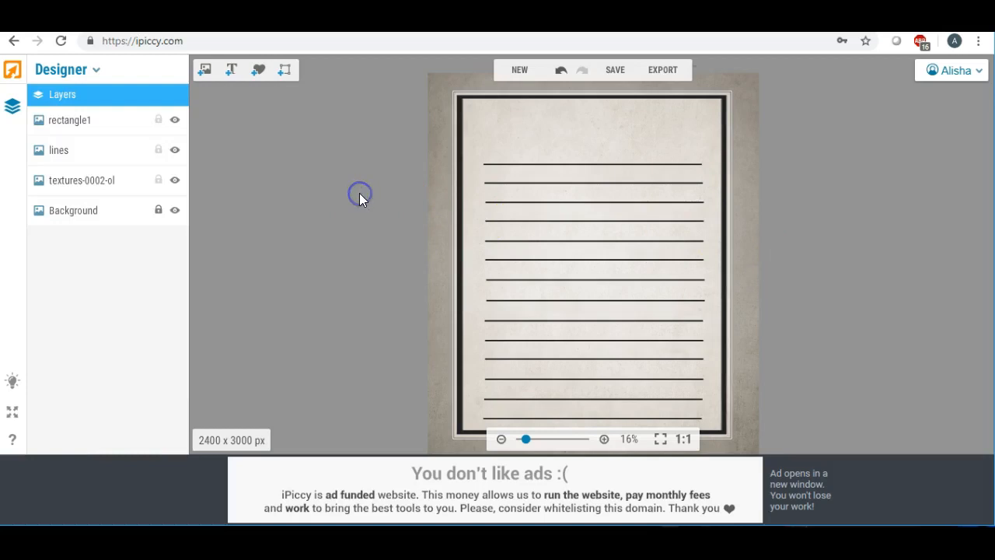
{"action": "left_click", "coordinate": [484, 149]}
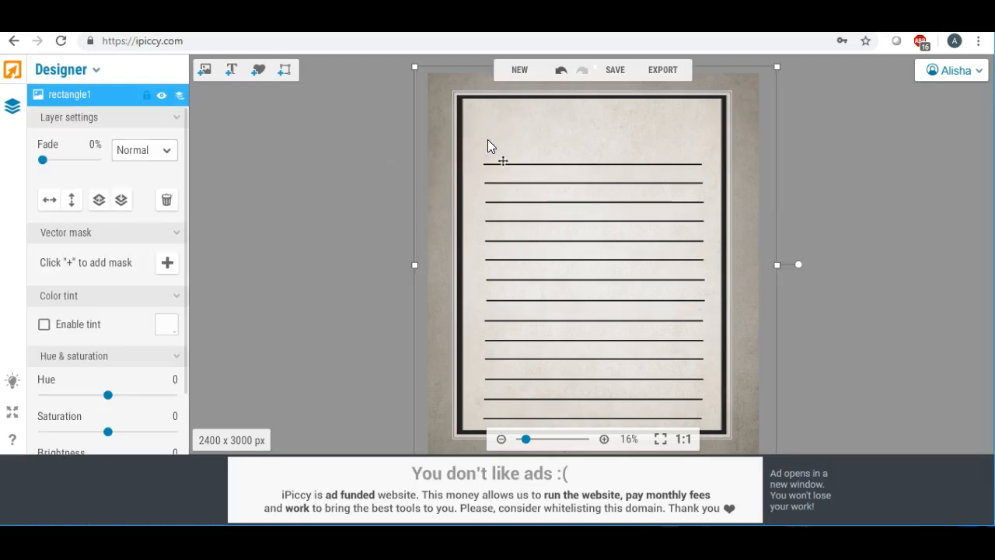
{"action": "left_click", "coordinate": [438, 155]}
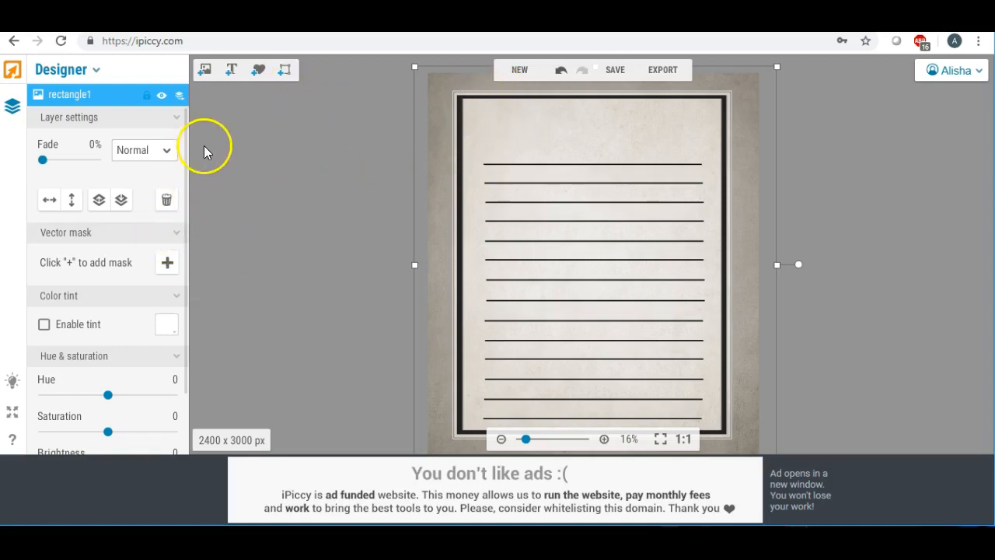
{"action": "left_click", "coordinate": [367, 153]}
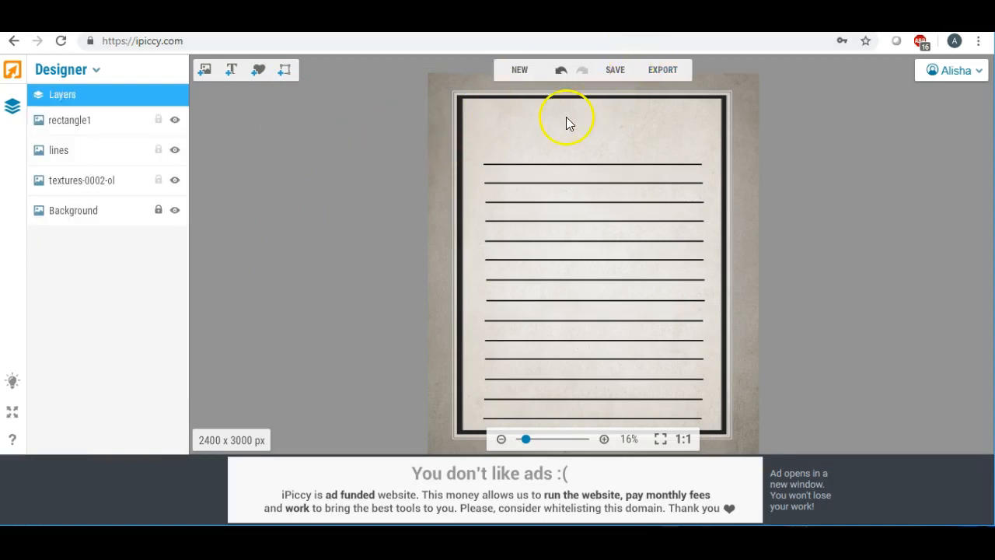
{"action": "left_click", "coordinate": [663, 69]}
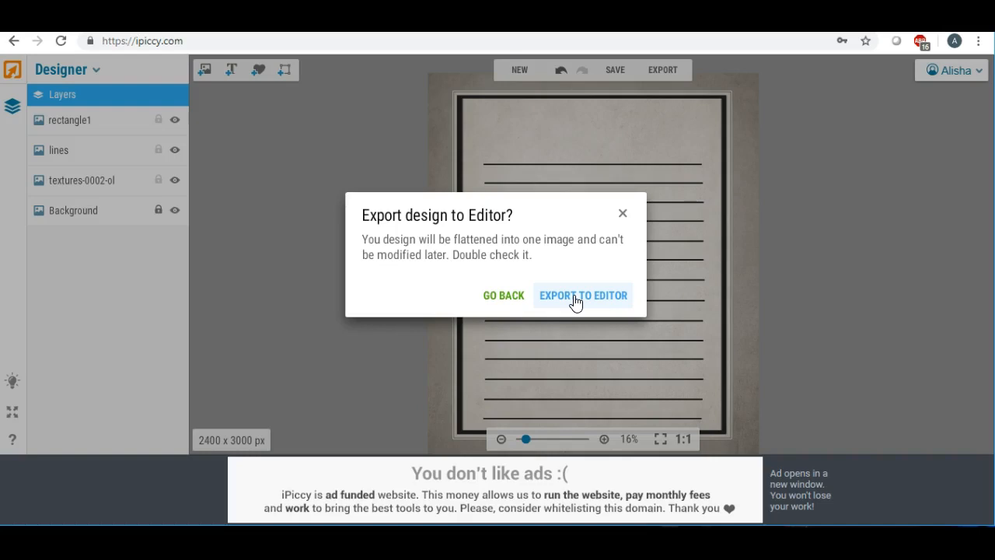
{"action": "left_click", "coordinate": [622, 213]}
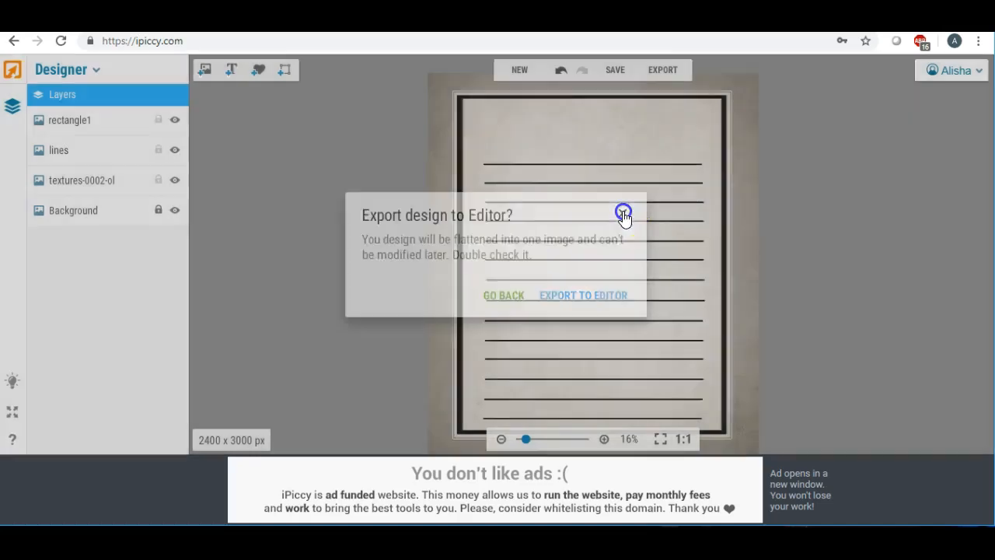
Step: Add the red luxury foil paper from the uploaded images to the page and set its blend mode to Lighten
{"action": "left_click", "coordinate": [204, 71]}
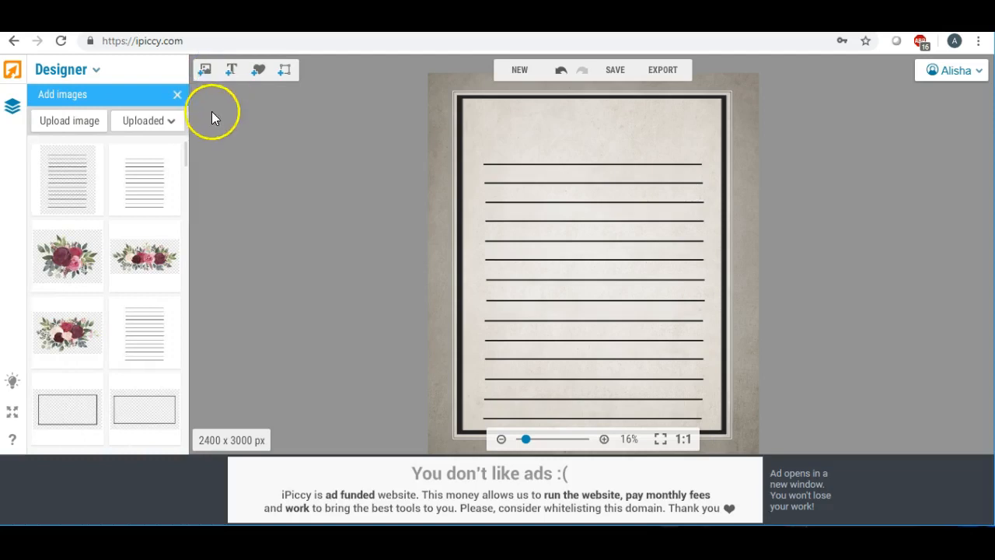
{"action": "scroll", "coordinate": [185, 165], "scroll_direction": "down", "scroll_amount": 10}
{"action": "scroll", "coordinate": [185, 162], "scroll_direction": "up", "scroll_amount": 3}
{"action": "scroll", "coordinate": [184, 161], "scroll_direction": "up", "scroll_amount": 4}
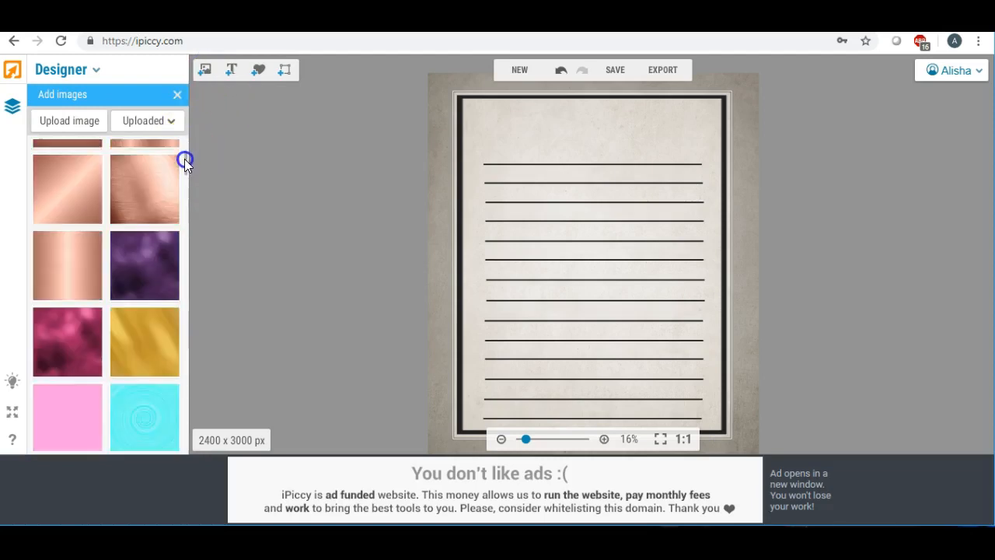
{"action": "scroll", "coordinate": [184, 158], "scroll_direction": "up", "scroll_amount": 5}
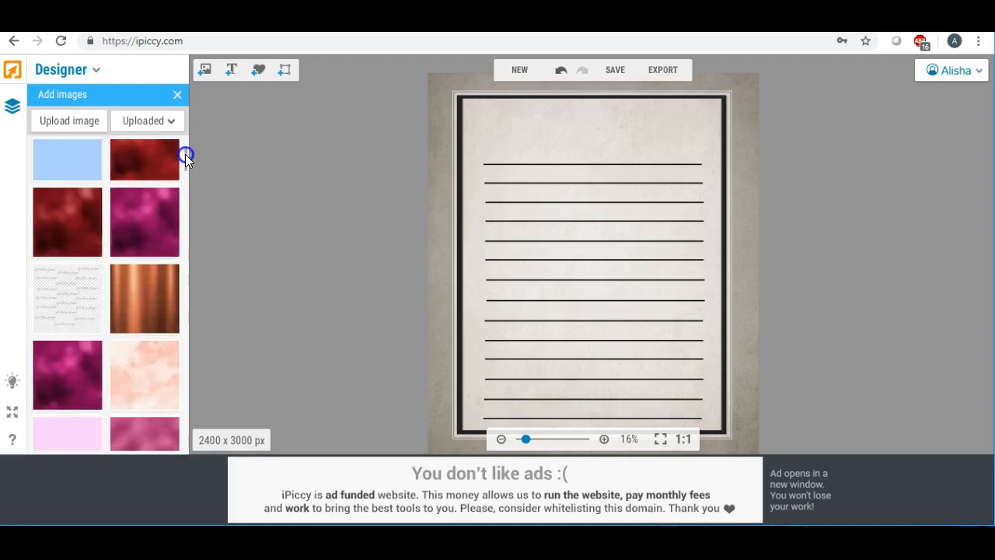
{"action": "left_click_drag", "start_coordinate": [151, 158], "coordinate": [517, 158]}
{"action": "left_click", "coordinate": [178, 120]}
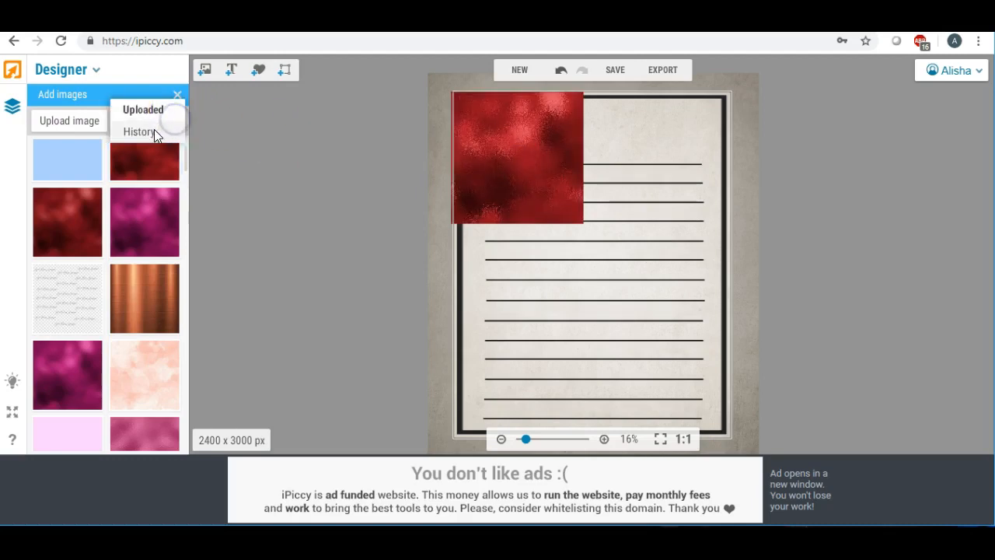
{"action": "left_click", "coordinate": [498, 148]}
{"action": "left_click", "coordinate": [164, 149]}
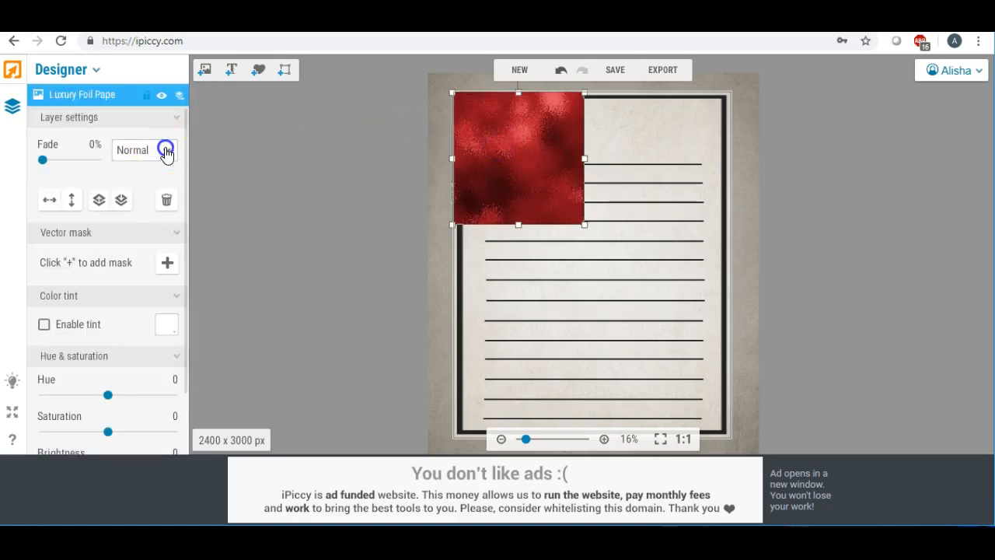
{"action": "left_click", "coordinate": [156, 137]}
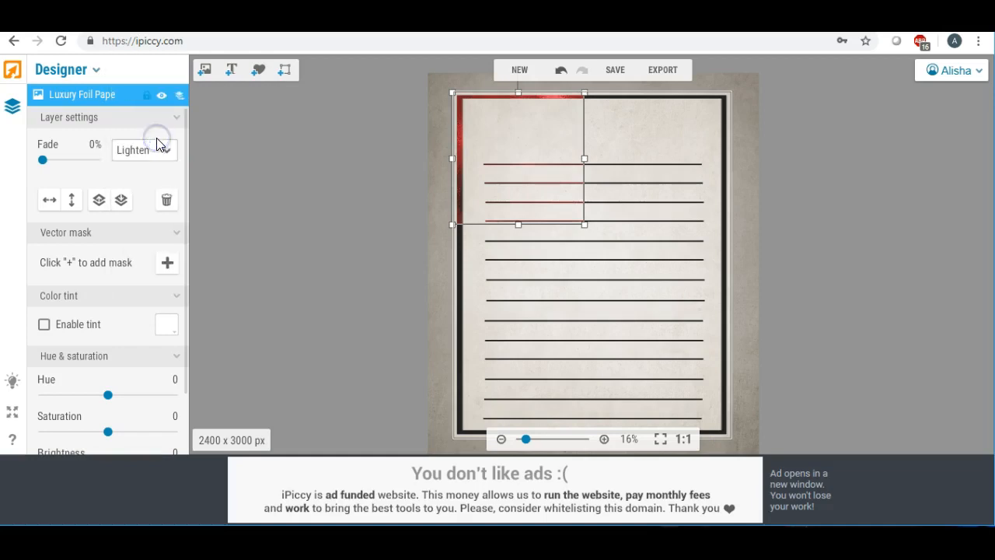
Step: Stretch and reposition the red foil layer past the page edges so it colours the entire frame and all lines
{"action": "left_click_drag", "start_coordinate": [518, 227], "coordinate": [555, 476]}
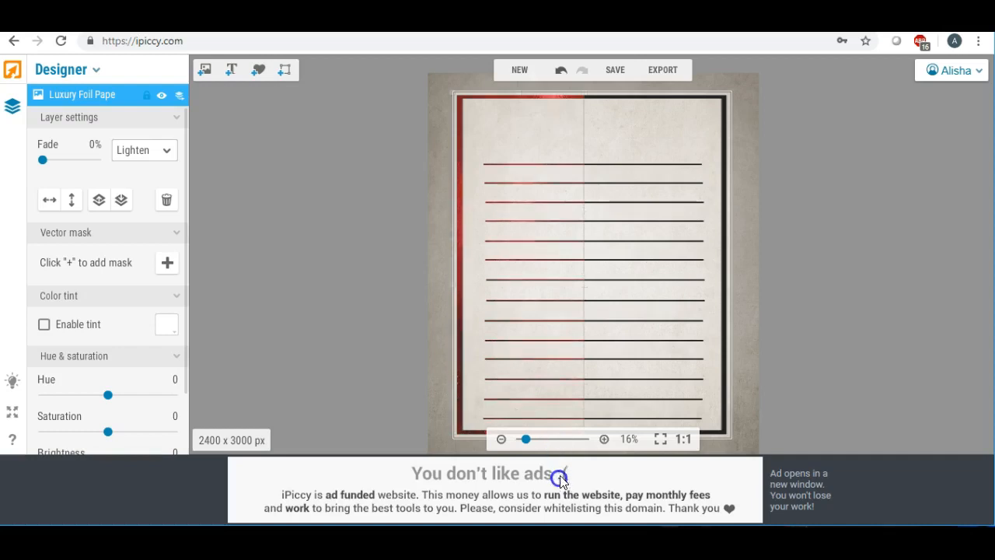
{"action": "left_click", "coordinate": [585, 284]}
{"action": "left_click_drag", "start_coordinate": [585, 284], "coordinate": [788, 285]}
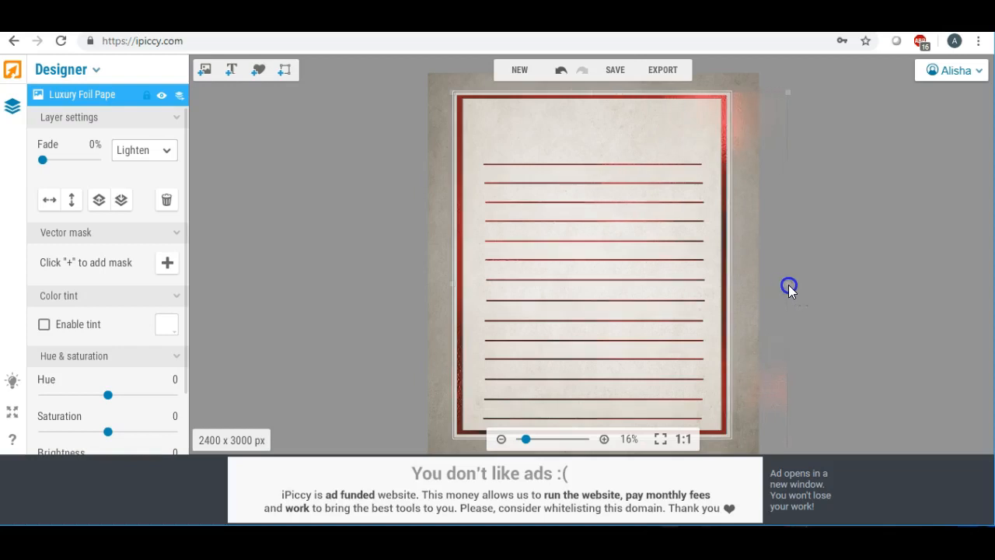
{"action": "left_click_drag", "start_coordinate": [452, 281], "coordinate": [394, 280]}
{"action": "left_click_drag", "start_coordinate": [592, 92], "coordinate": [591, 11]}
{"action": "left_click_drag", "start_coordinate": [592, 154], "coordinate": [602, 178]}
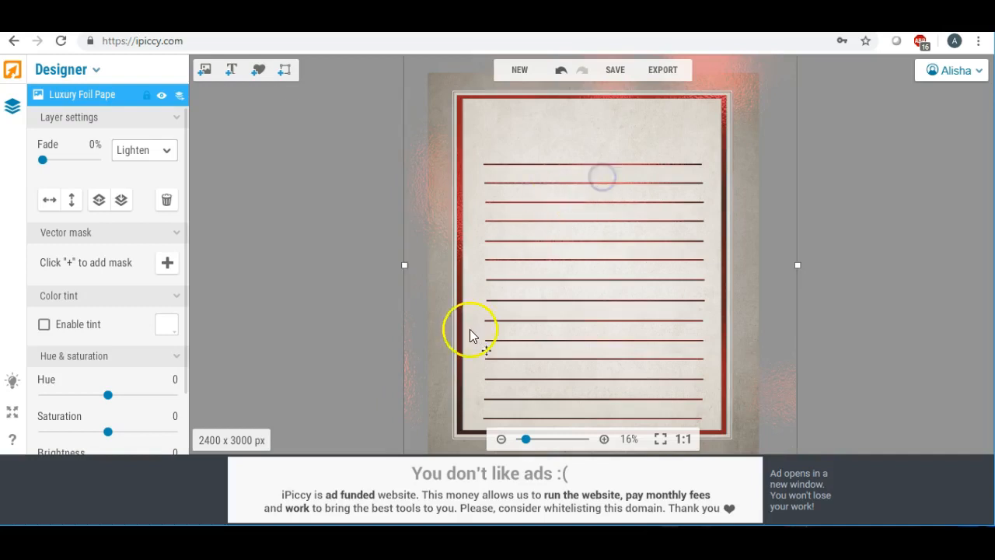
{"action": "left_click_drag", "start_coordinate": [404, 267], "coordinate": [331, 265]}
{"action": "left_click_drag", "start_coordinate": [522, 247], "coordinate": [555, 269]}
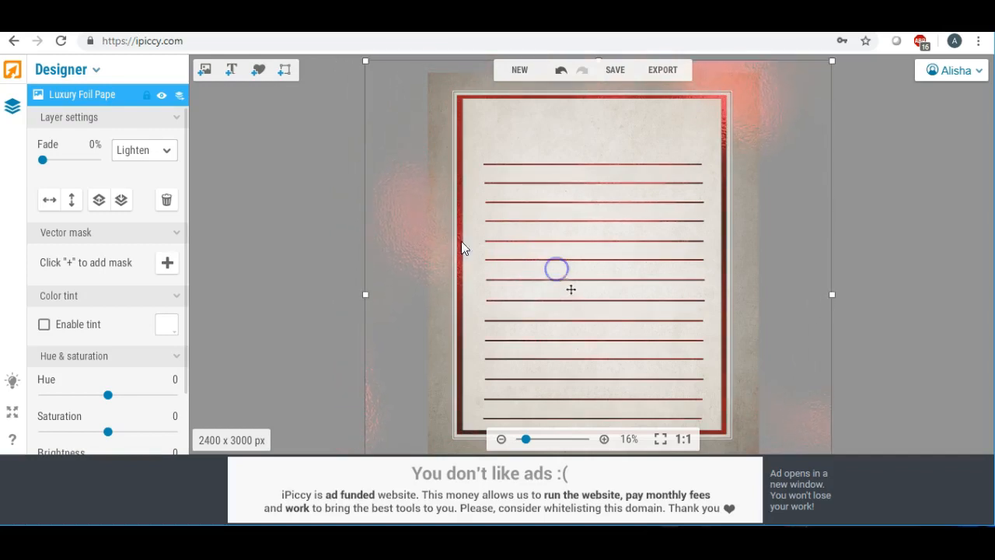
{"action": "left_click", "coordinate": [337, 199]}
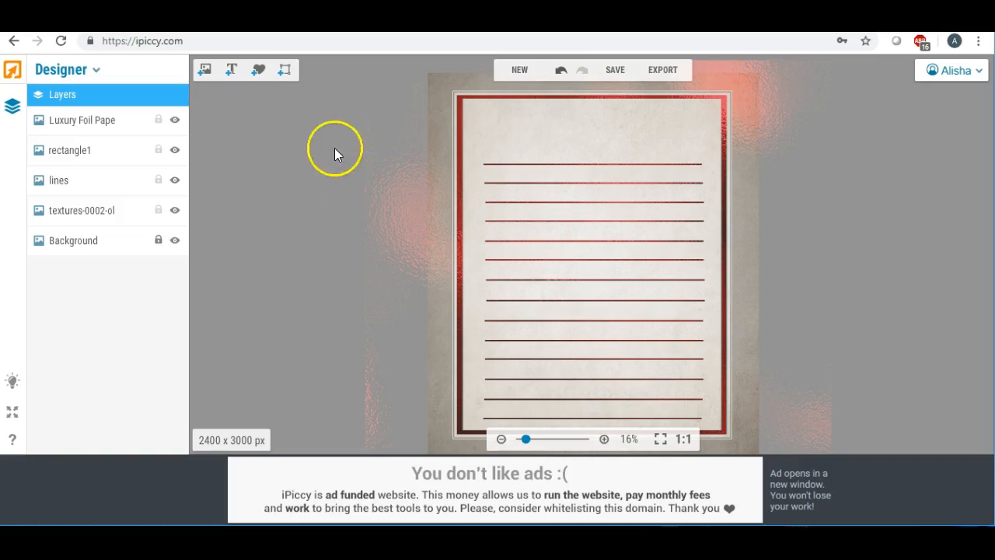
Step: Add the burgundy and blush floral bouquet from the uploaded images to the page's upper-left area, inside the frame
{"action": "left_click", "coordinate": [205, 71]}
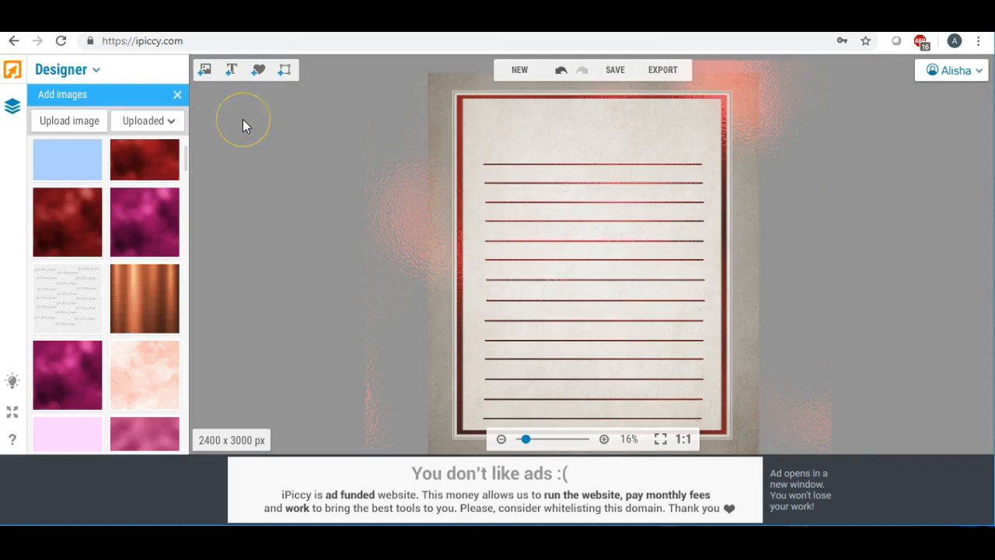
{"action": "left_click_drag", "start_coordinate": [186, 157], "coordinate": [186, 150]}
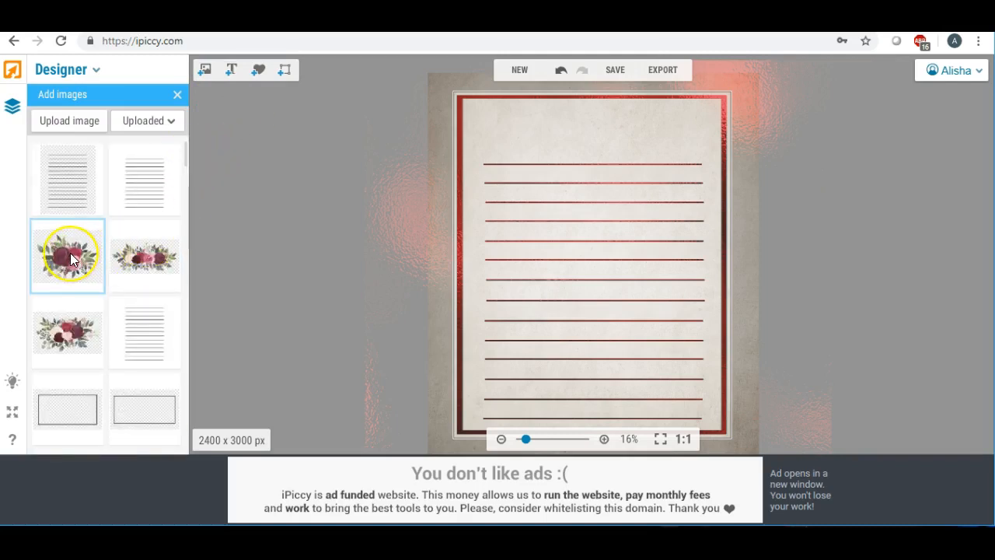
{"action": "left_click_drag", "start_coordinate": [70, 252], "coordinate": [535, 154]}
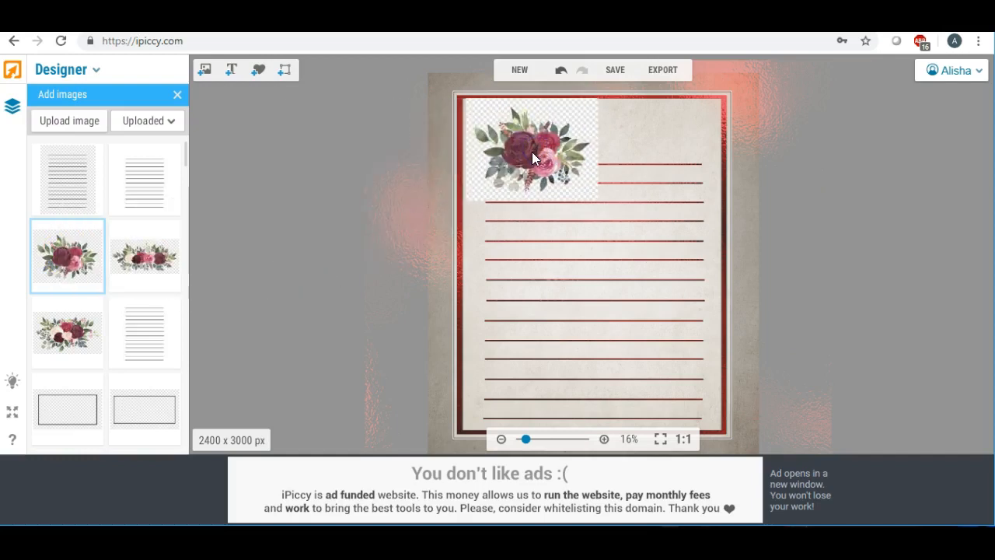
{"action": "left_click", "coordinate": [532, 151]}
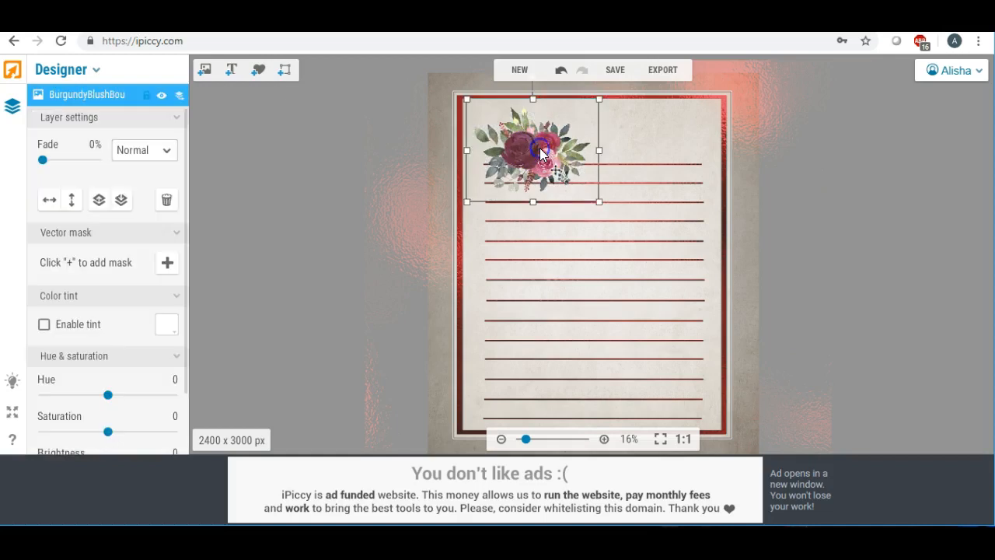
Step: Flip the bouquet horizontally, shrink it slightly and move it against the frame's left edge near the upper-left corner
{"action": "left_click", "coordinate": [50, 205]}
{"action": "left_click_drag", "start_coordinate": [542, 148], "coordinate": [529, 138]}
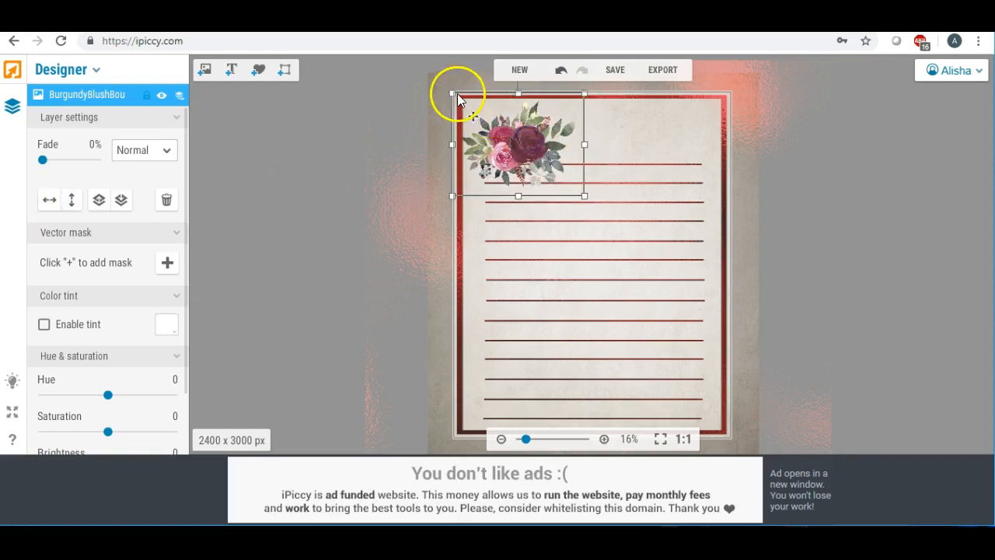
{"action": "left_click_drag", "start_coordinate": [454, 93], "coordinate": [471, 112]}
{"action": "mouse_move", "coordinate": [534, 151]}
{"action": "left_mouse_down"}
{"action": "mouse_move", "coordinate": [518, 141]}
{"action": "mouse_move", "coordinate": [519, 160]}
{"action": "left_mouse_up"}
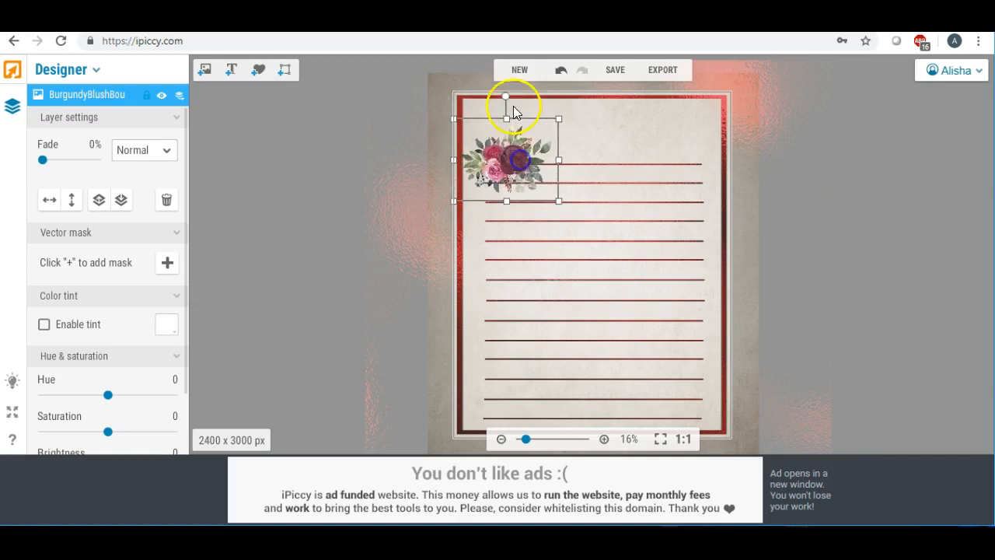
Step: Rotate the bouquet diagonally and position it so its flowers overlap the frame's upper-left corner
{"action": "left_click_drag", "start_coordinate": [511, 98], "coordinate": [556, 206]}
{"action": "left_click_drag", "start_coordinate": [509, 153], "coordinate": [549, 171]}
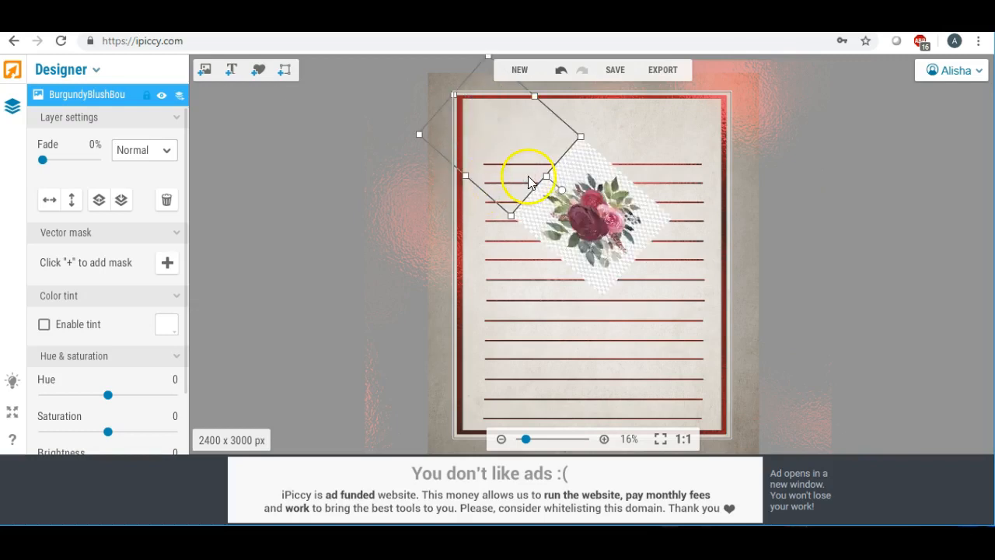
{"action": "left_click_drag", "start_coordinate": [602, 201], "coordinate": [440, 187]}
{"action": "left_click_drag", "start_coordinate": [492, 229], "coordinate": [442, 177]}
{"action": "left_click_drag", "start_coordinate": [531, 161], "coordinate": [538, 168]}
{"action": "left_click", "coordinate": [371, 170]}
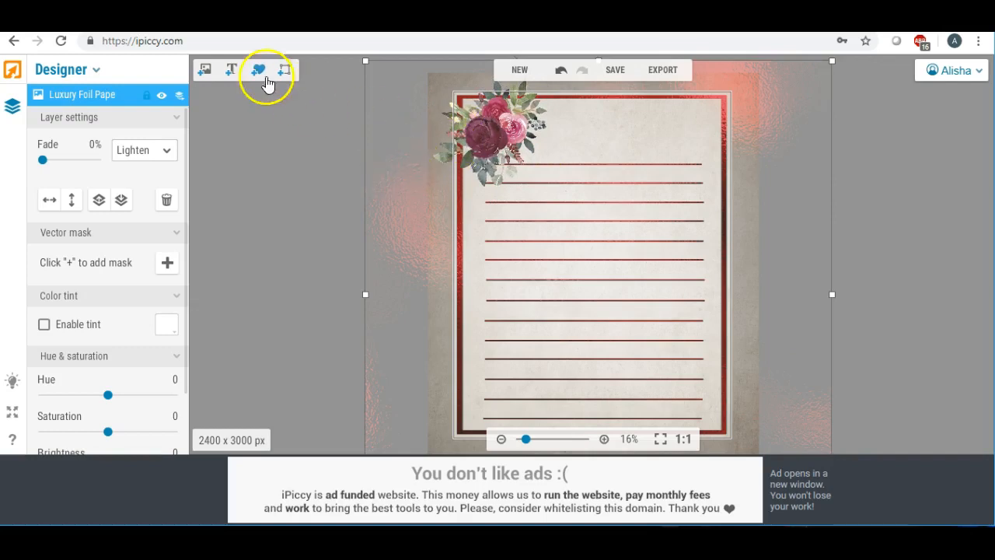
Step: Add the wide burgundy and blush floral spray from the uploaded images, flip it vertically and horizontally, and rotate it upright
{"action": "left_click", "coordinate": [204, 69]}
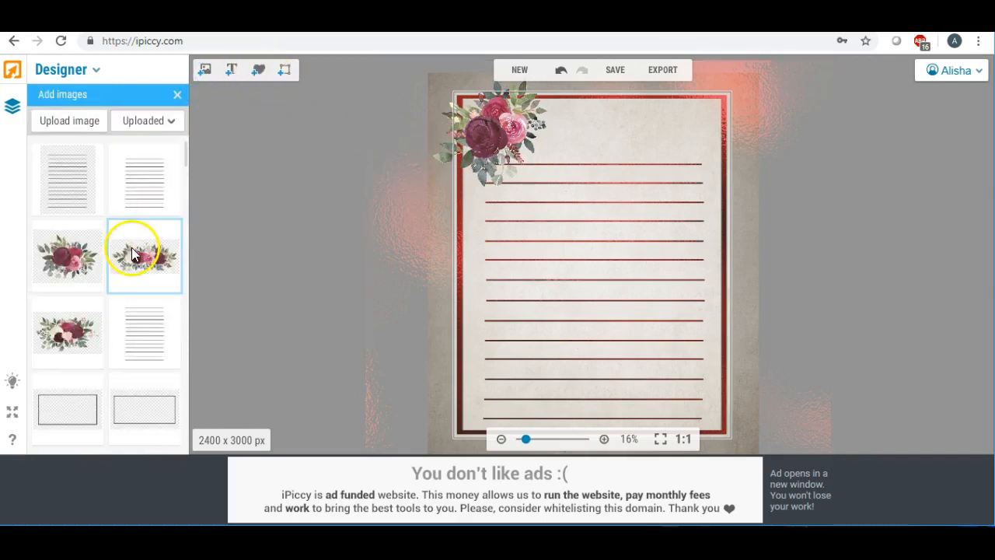
{"action": "left_click_drag", "start_coordinate": [140, 253], "coordinate": [545, 242]}
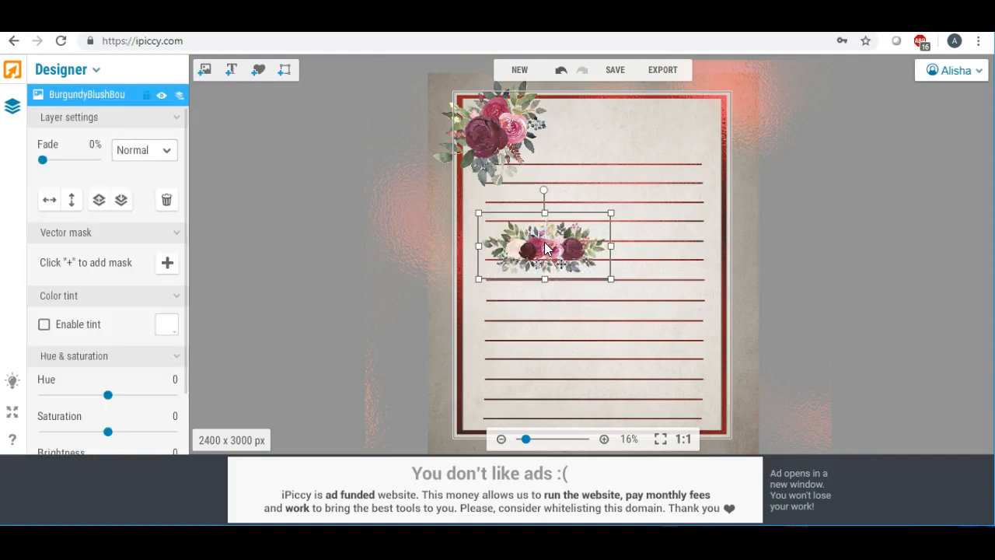
{"action": "left_click", "coordinate": [71, 199]}
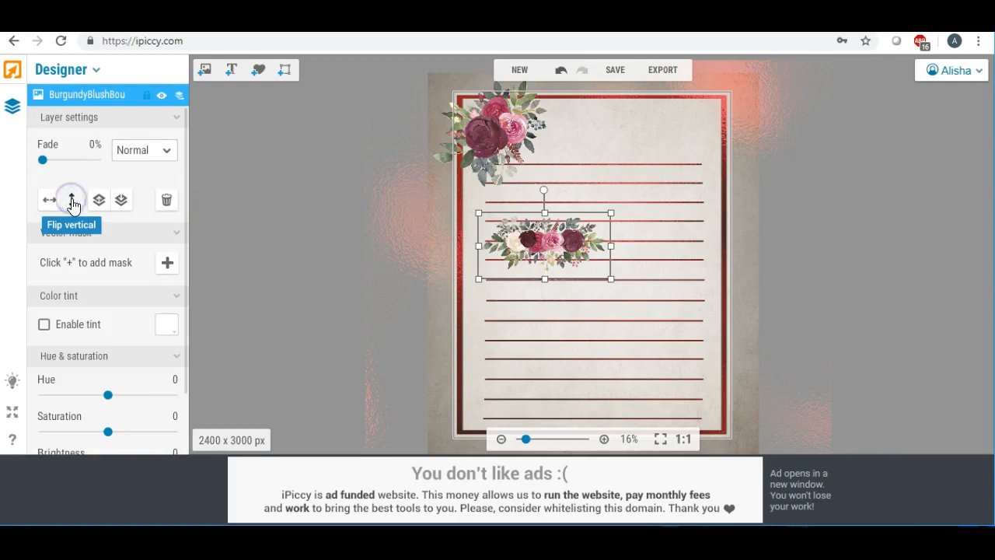
{"action": "left_click", "coordinate": [49, 201]}
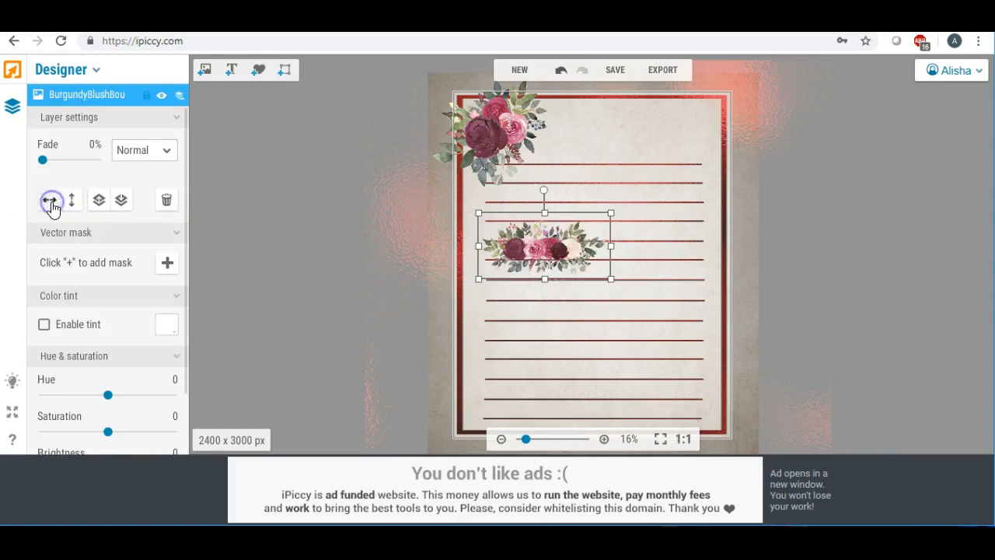
{"action": "left_click_drag", "start_coordinate": [545, 191], "coordinate": [609, 239]}
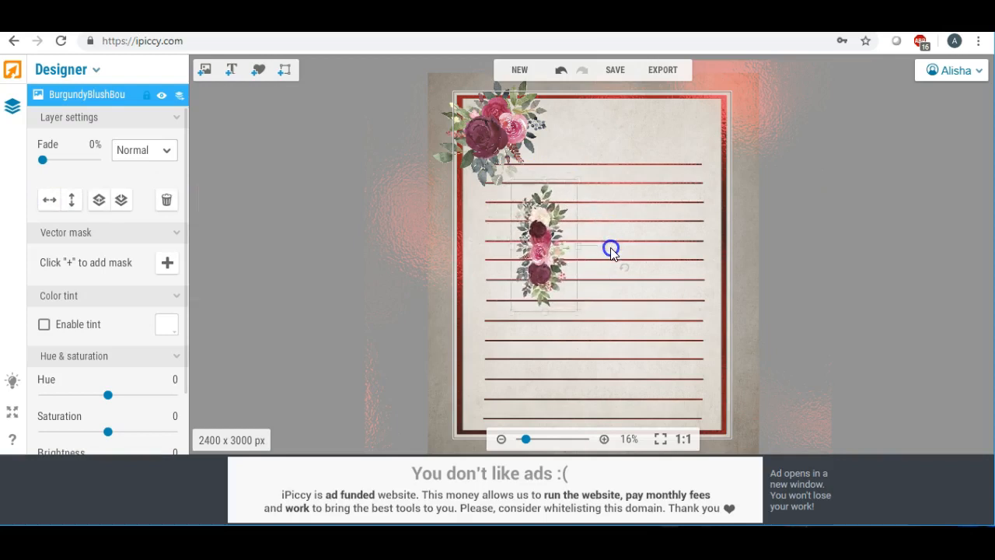
Step: Shrink the upright floral spray slightly and position it along the frame's left edge, tucked beneath the corner bouquet
{"action": "left_click_drag", "start_coordinate": [538, 233], "coordinate": [521, 213]}
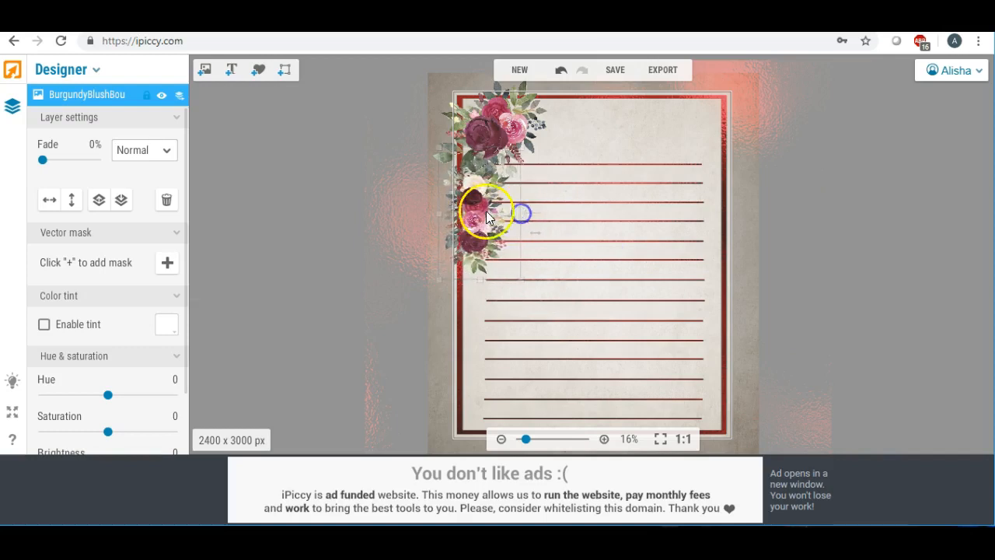
{"action": "left_click", "coordinate": [482, 206]}
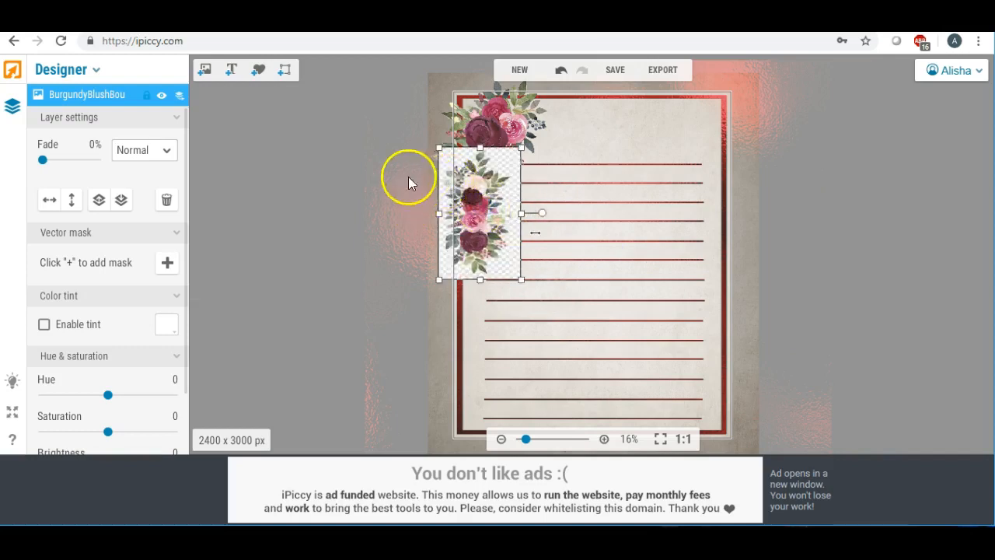
{"action": "left_click", "coordinate": [588, 160]}
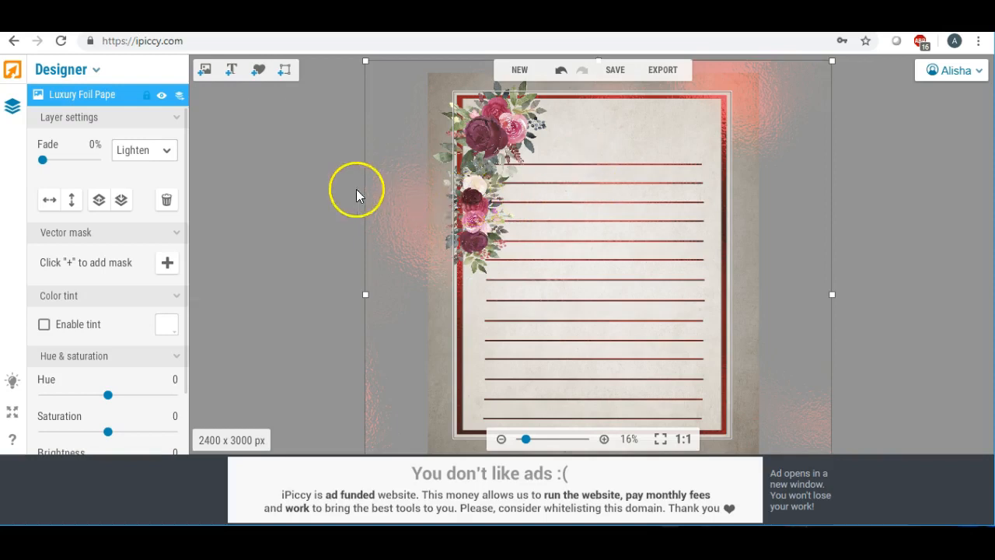
{"action": "left_click", "coordinate": [476, 199]}
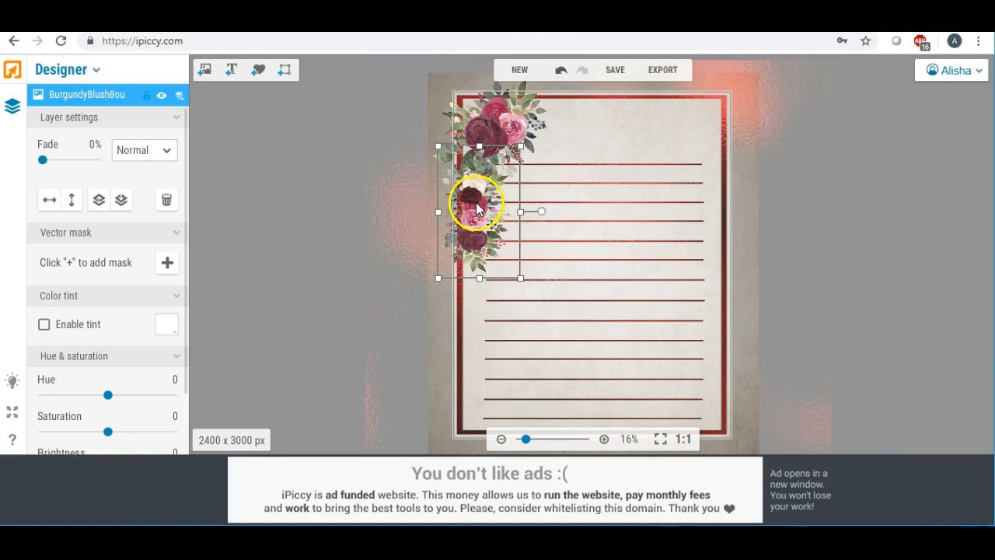
{"action": "left_click_drag", "start_coordinate": [486, 192], "coordinate": [479, 185]}
{"action": "left_click_drag", "start_coordinate": [476, 277], "coordinate": [480, 271]}
{"action": "left_click", "coordinate": [373, 193]}
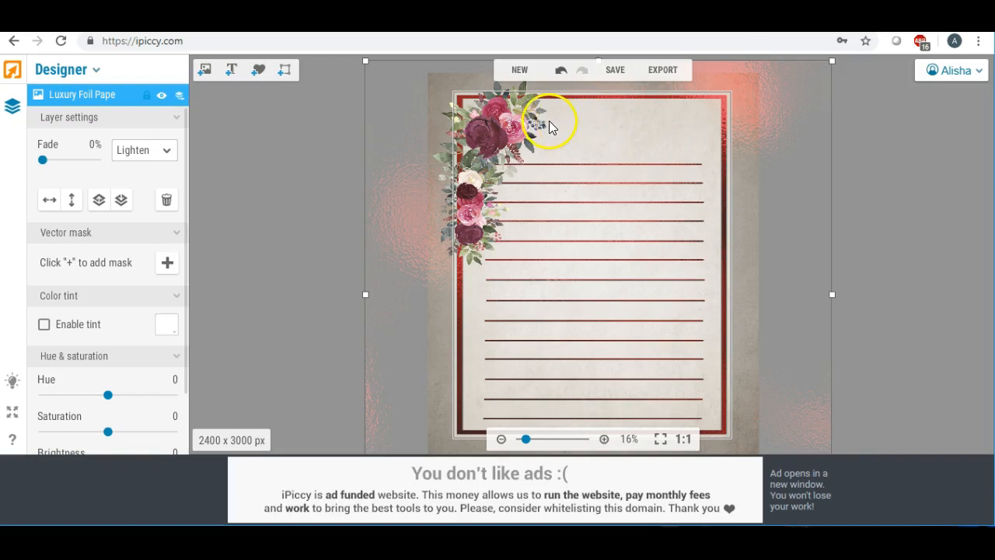
{"action": "left_click", "coordinate": [480, 186]}
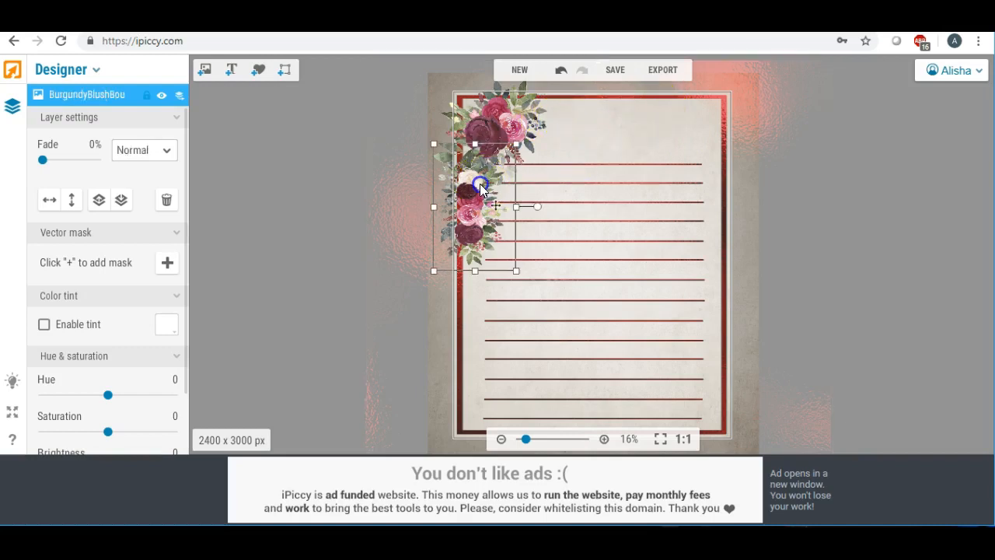
{"action": "left_click_drag", "start_coordinate": [479, 186], "coordinate": [479, 184]}
{"action": "left_click", "coordinate": [642, 127]}
{"action": "left_click", "coordinate": [343, 134]}
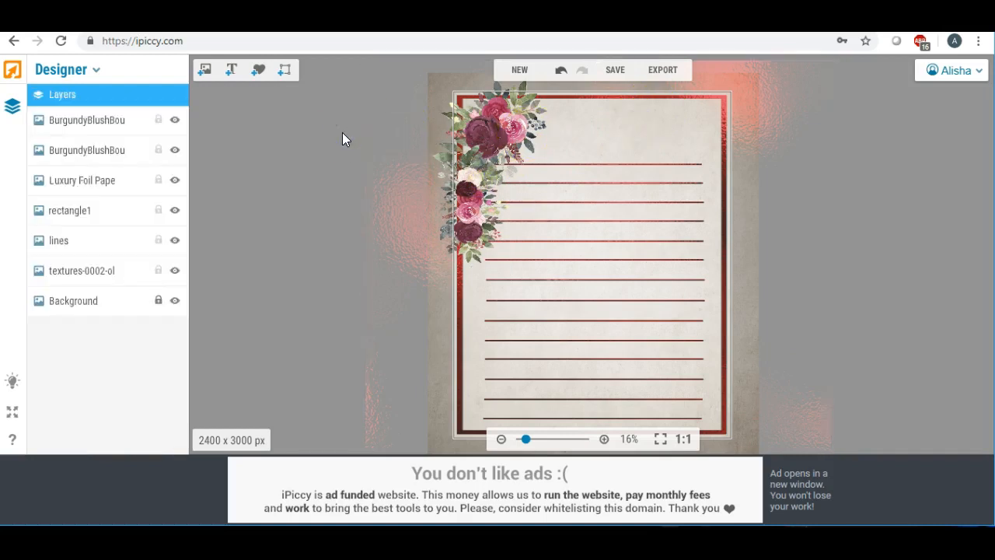
Step: Enlarge the corner bouquet slightly and reposition it over the frame's upper-left corner so it overlaps the upright spray
{"action": "left_click", "coordinate": [467, 124]}
{"action": "left_click", "coordinate": [447, 90]}
{"action": "left_click_drag", "start_coordinate": [448, 90], "coordinate": [436, 76]}
{"action": "left_click", "coordinate": [527, 118]}
{"action": "left_click_drag", "start_coordinate": [527, 119], "coordinate": [512, 134]}
{"action": "mouse_move", "coordinate": [518, 94]}
{"action": "left_mouse_down"}
{"action": "mouse_move", "coordinate": [533, 71]}
{"action": "mouse_move", "coordinate": [493, 109]}
{"action": "mouse_move", "coordinate": [511, 102]}
{"action": "left_mouse_up"}
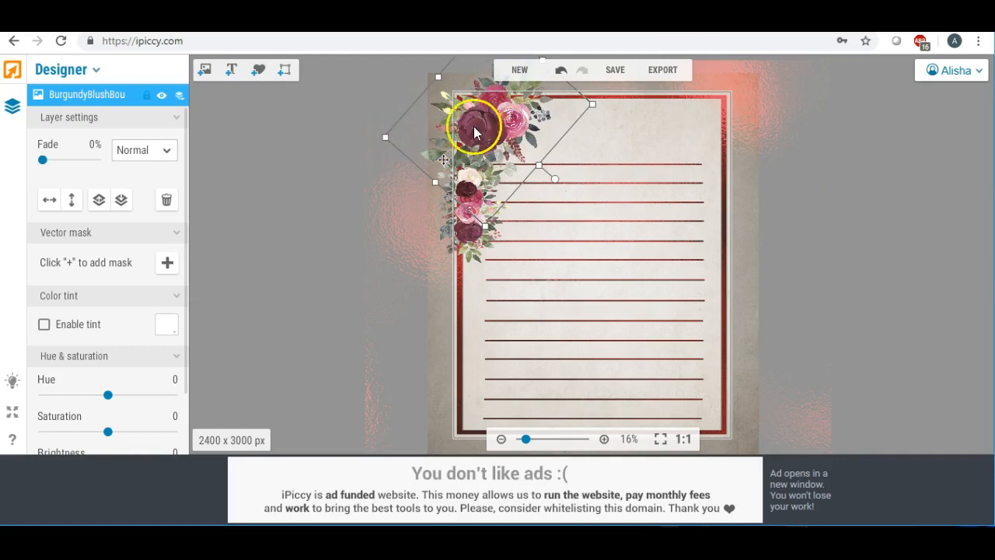
{"action": "left_click", "coordinate": [359, 139]}
{"action": "left_click_drag", "start_coordinate": [494, 113], "coordinate": [497, 116]}
{"action": "left_click", "coordinate": [367, 183]}
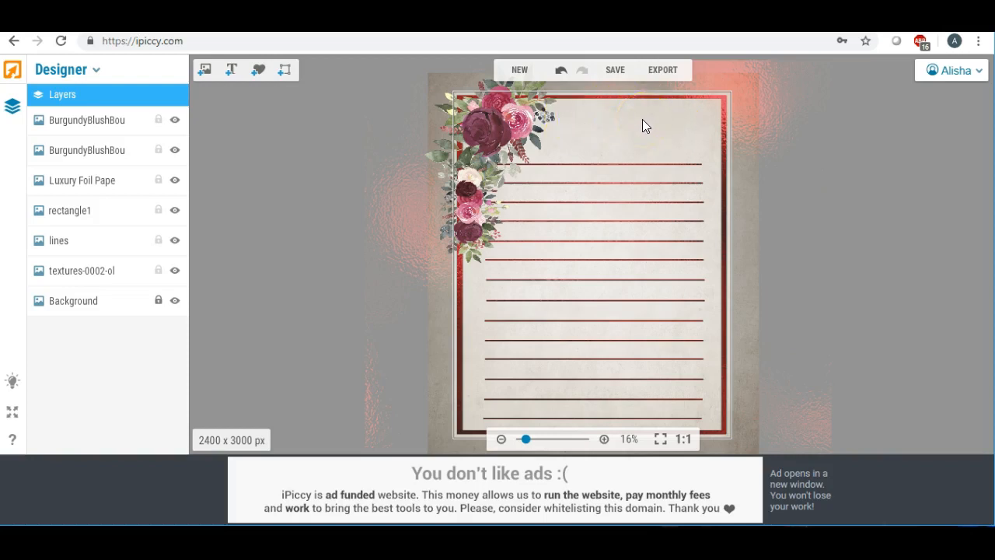
Step: Add a text layer containing the owner's first name and place it in the header area above the lines, beside the bouquet
{"action": "left_click", "coordinate": [241, 71]}
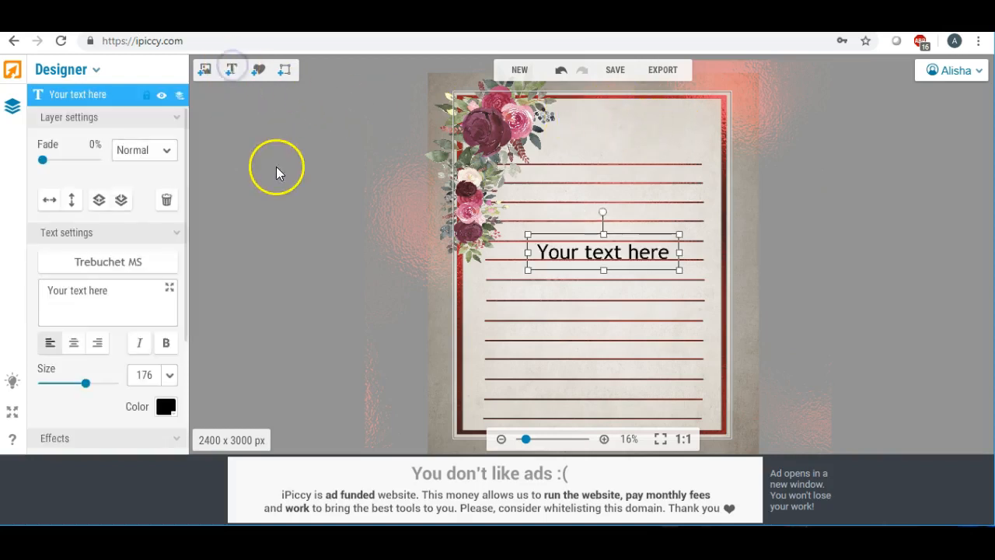
{"action": "left_click_drag", "start_coordinate": [553, 259], "coordinate": [603, 122]}
{"action": "left_click", "coordinate": [123, 289]}
{"action": "key", "text": "ctrl+a"}
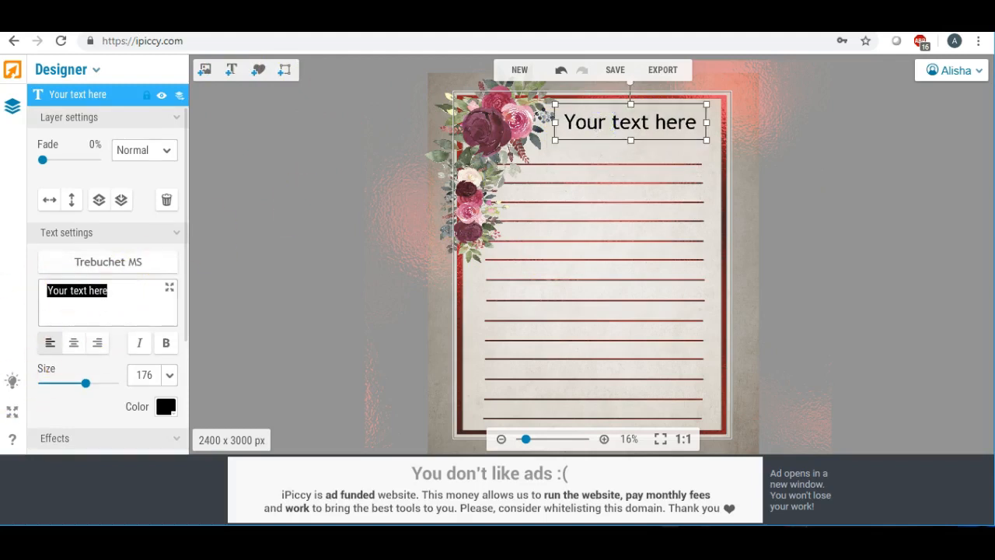
{"action": "type", "text": "Alisha"}
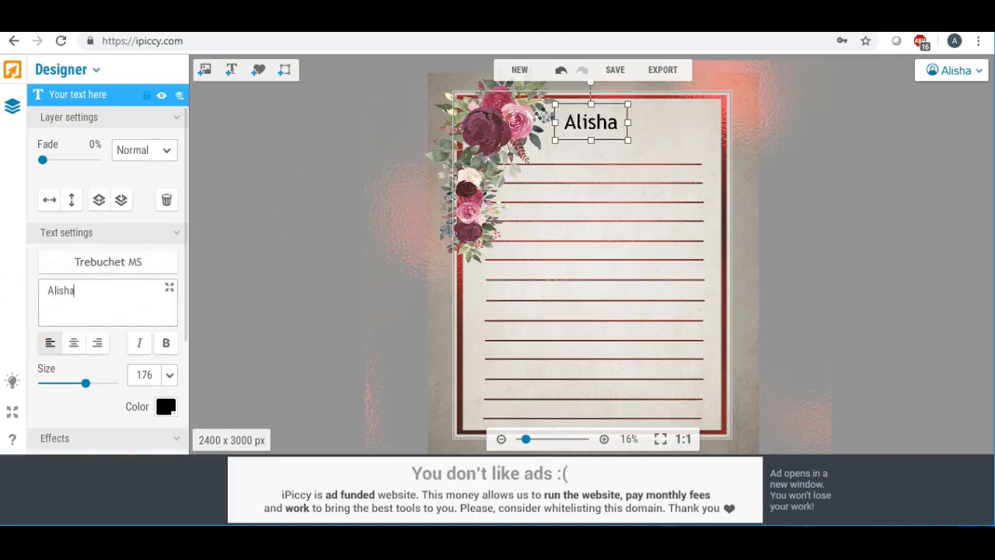
{"action": "left_click_drag", "start_coordinate": [589, 124], "coordinate": [626, 128]}
Step: Format the name text in the local Michal Flow font, bold, at size 301
{"action": "left_click", "coordinate": [118, 262]}
{"action": "left_click", "coordinate": [155, 123]}
{"action": "scroll", "coordinate": [140, 215], "scroll_direction": "down", "scroll_amount": 3}
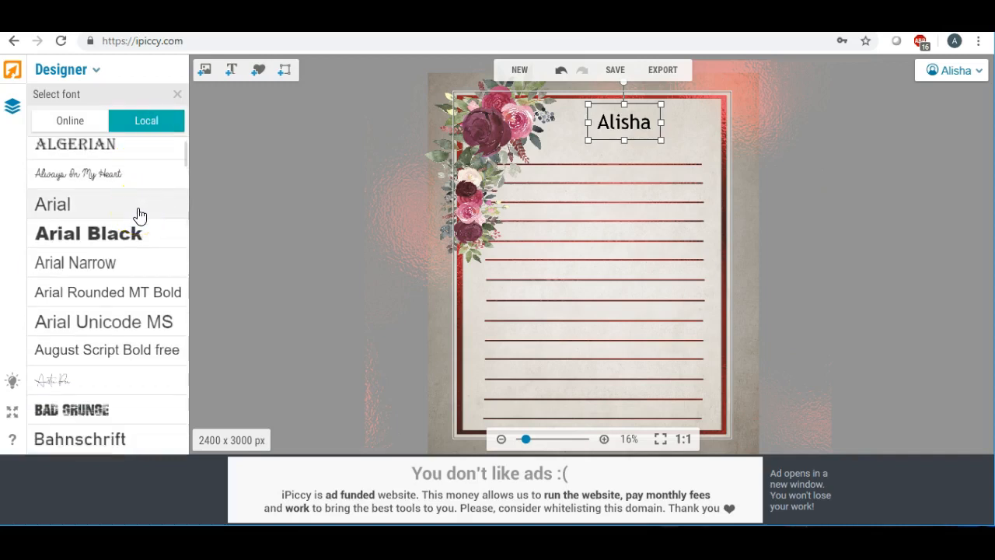
{"action": "left_click", "coordinate": [111, 435]}
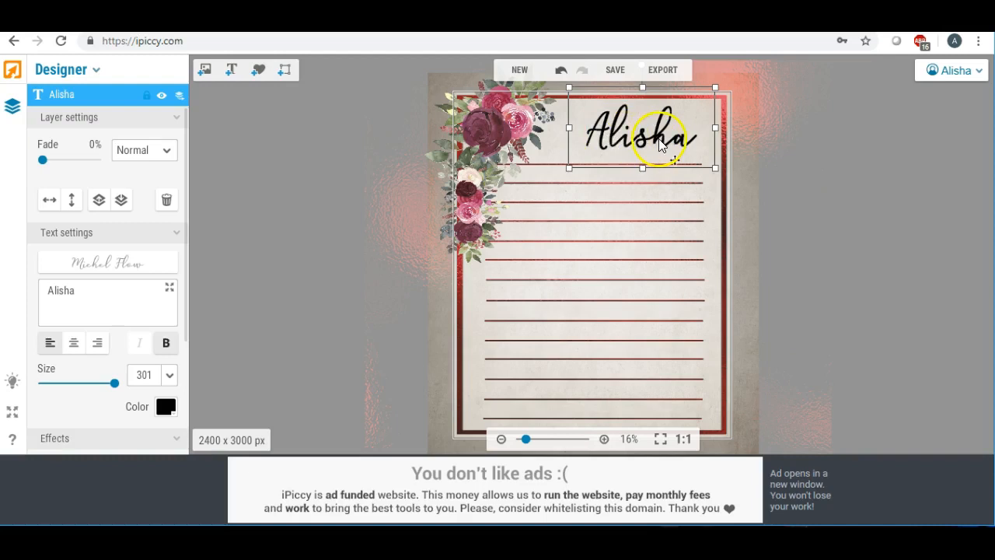
Step: Add the red luxury foil paper from the uploaded images over the name and widen it to cover all the letters
{"action": "left_click", "coordinate": [204, 69]}
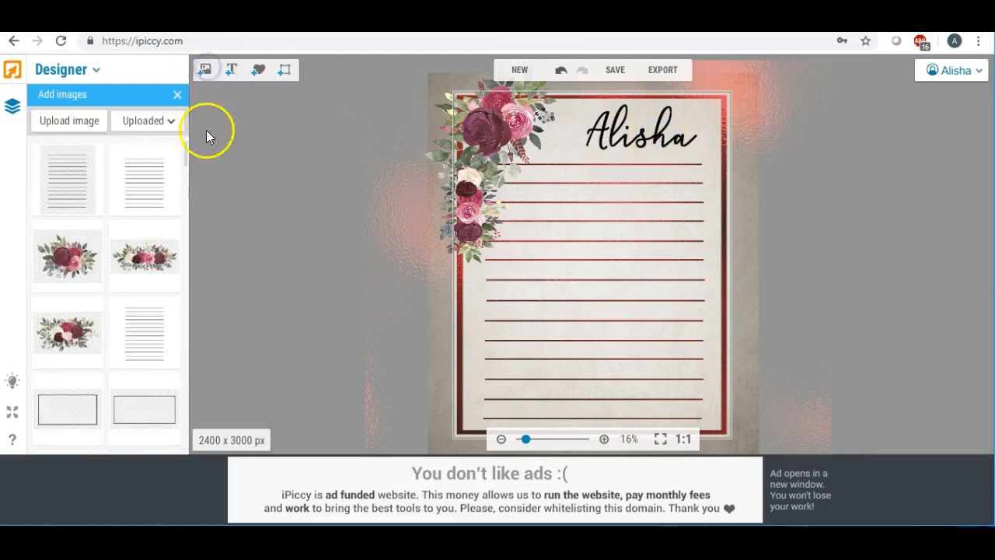
{"action": "left_click", "coordinate": [187, 153]}
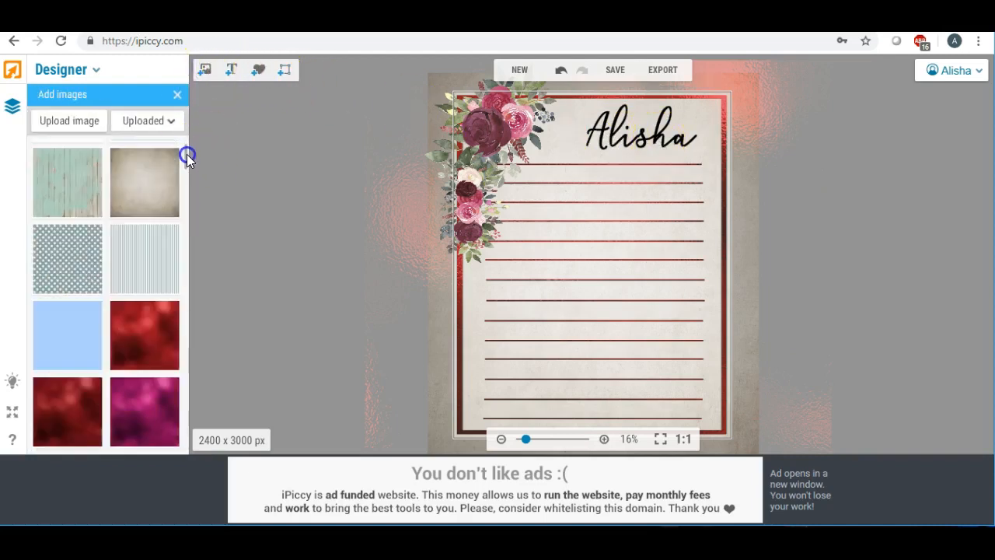
{"action": "scroll", "coordinate": [186, 154], "scroll_direction": "down", "scroll_amount": 1}
{"action": "left_click_drag", "start_coordinate": [143, 238], "coordinate": [605, 166]}
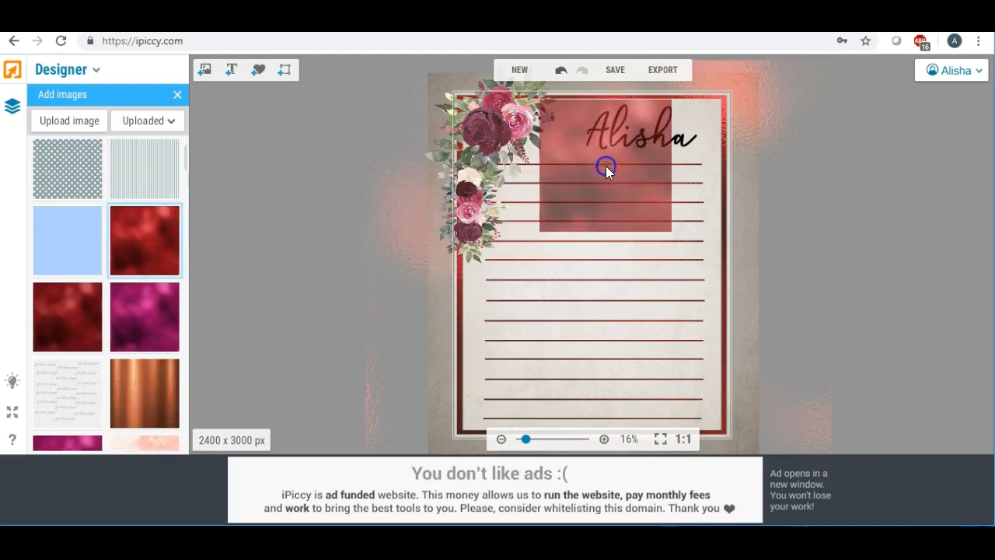
{"action": "left_click", "coordinate": [607, 235]}
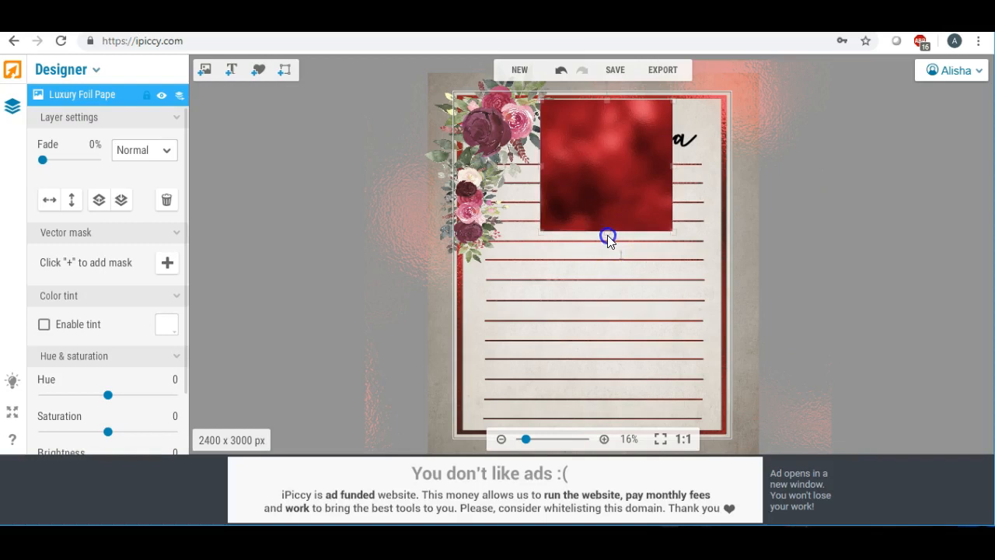
{"action": "left_click_drag", "start_coordinate": [673, 166], "coordinate": [714, 166]}
Step: Set the new foil layer's blend mode to Lighten and shift it toward the page's right edge over the name
{"action": "left_click", "coordinate": [170, 152]}
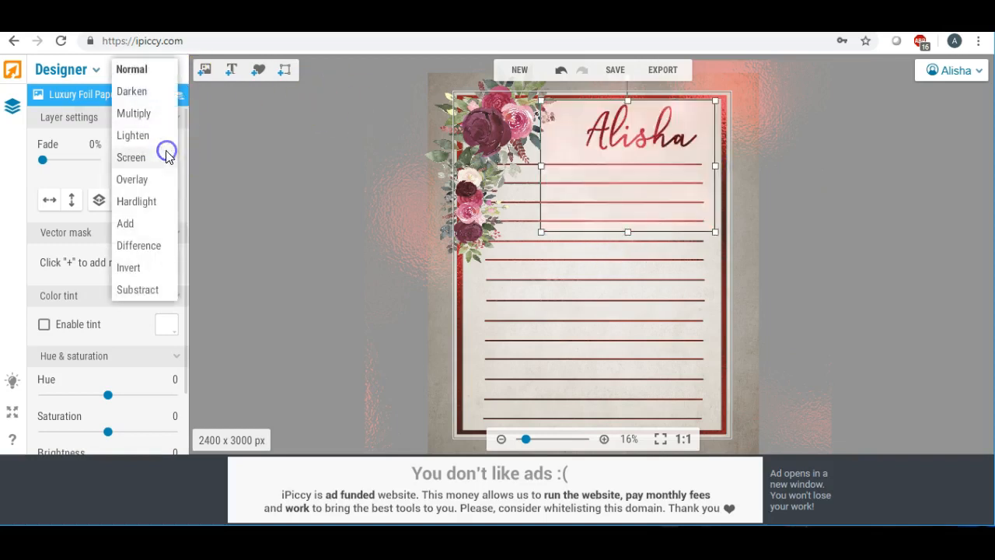
{"action": "left_click", "coordinate": [153, 134]}
{"action": "left_click", "coordinate": [349, 160]}
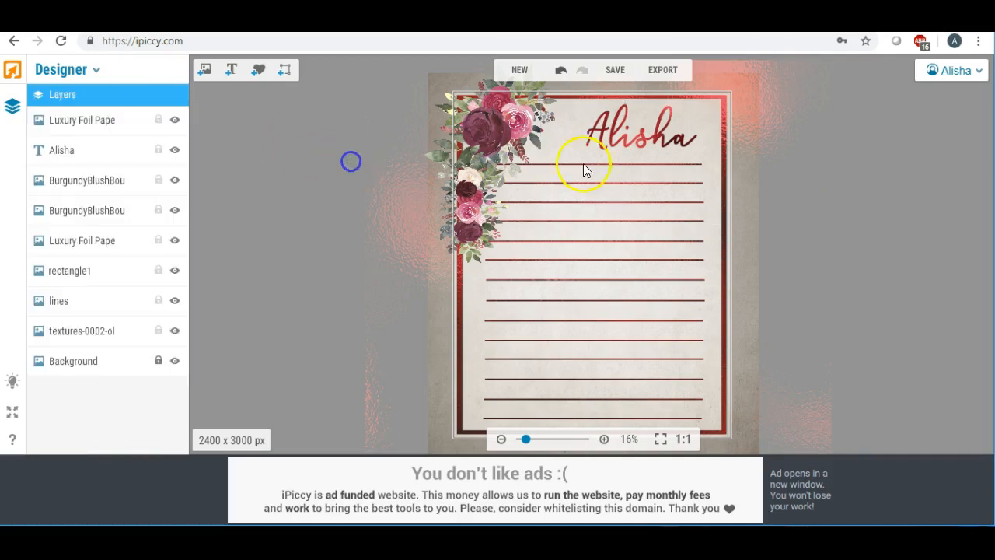
{"action": "left_click_drag", "start_coordinate": [613, 160], "coordinate": [648, 157]}
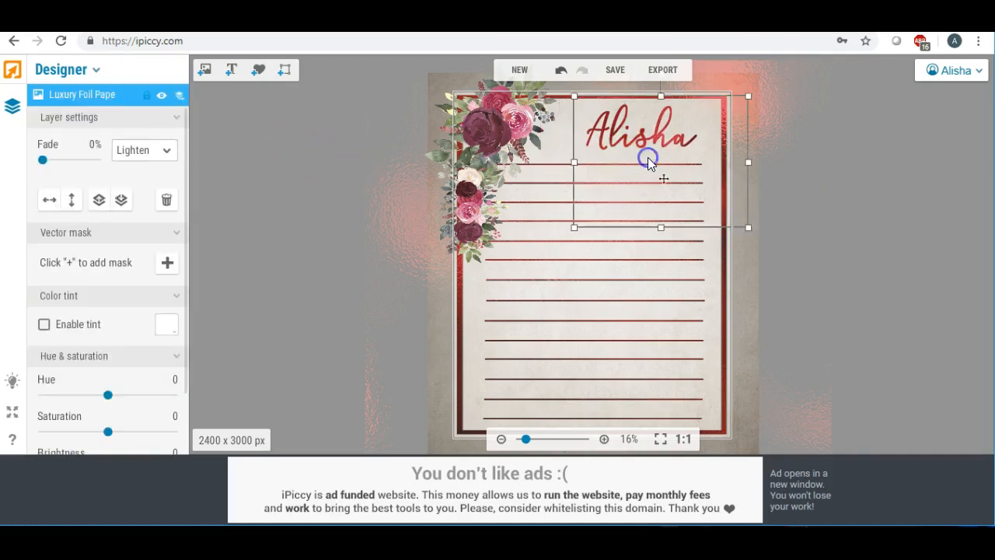
{"action": "left_click", "coordinate": [391, 179]}
{"action": "left_click", "coordinate": [297, 192]}
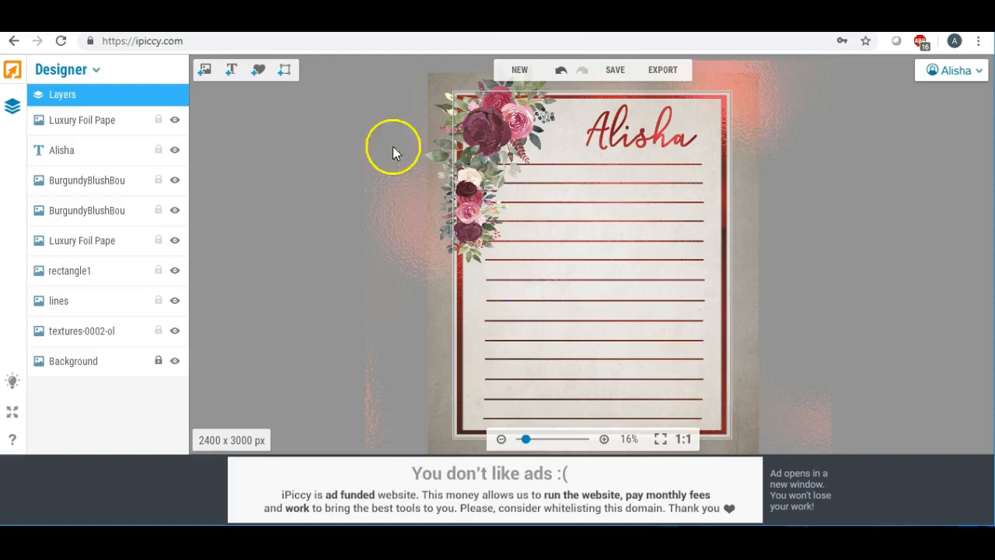
Step: Try to duplicate the upper-left corner bouquet and place a rotated bouquet on the page's lower-right corner
{"action": "left_click", "coordinate": [495, 121]}
{"action": "right_click", "coordinate": [496, 120]}
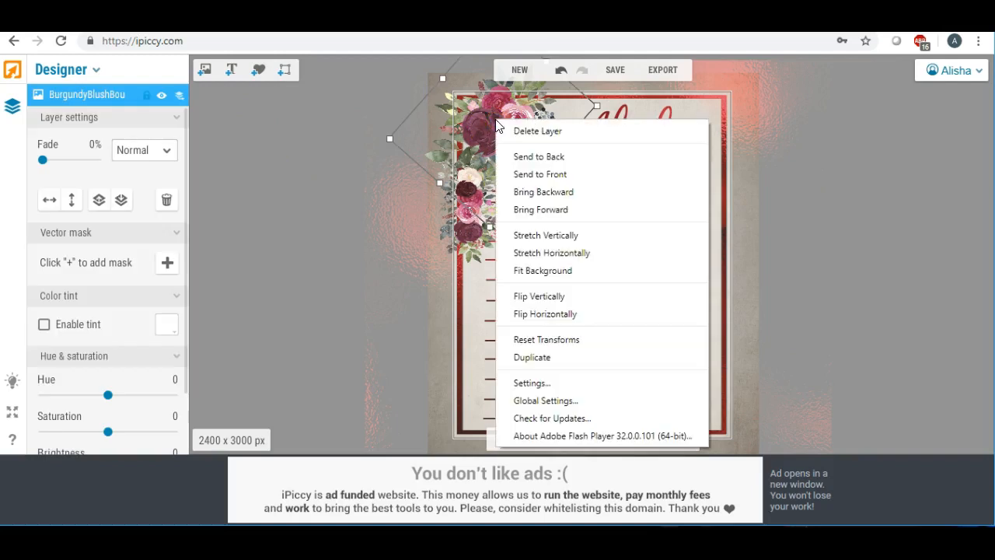
{"action": "left_click", "coordinate": [549, 356]}
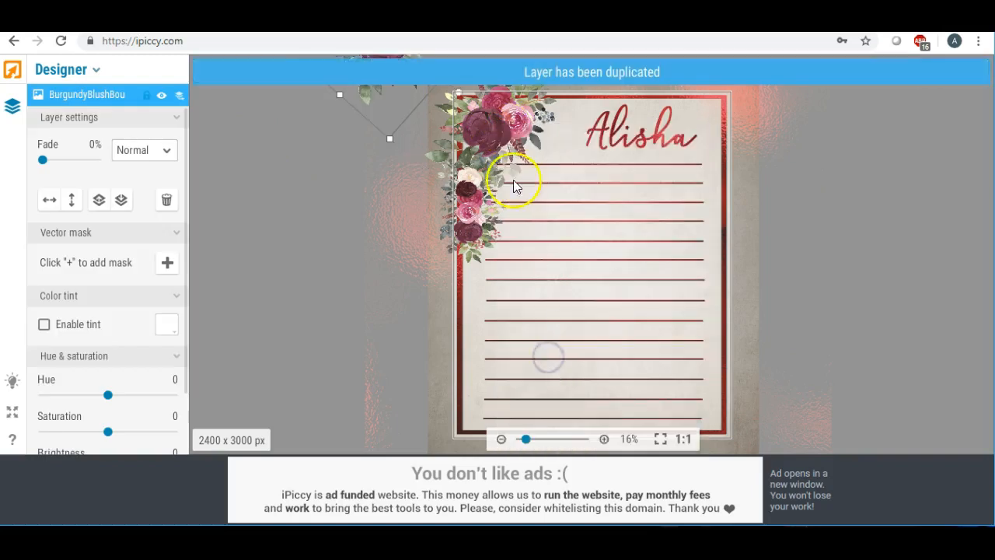
{"action": "left_click_drag", "start_coordinate": [519, 185], "coordinate": [622, 310]}
{"action": "mouse_move", "coordinate": [704, 376]}
{"action": "left_mouse_down"}
{"action": "mouse_move", "coordinate": [668, 377]}
{"action": "mouse_move", "coordinate": [559, 305]}
{"action": "mouse_move", "coordinate": [569, 261]}
{"action": "mouse_move", "coordinate": [579, 255]}
{"action": "mouse_move", "coordinate": [629, 287]}
{"action": "mouse_move", "coordinate": [697, 393]}
{"action": "mouse_move", "coordinate": [694, 382]}
{"action": "left_mouse_up"}
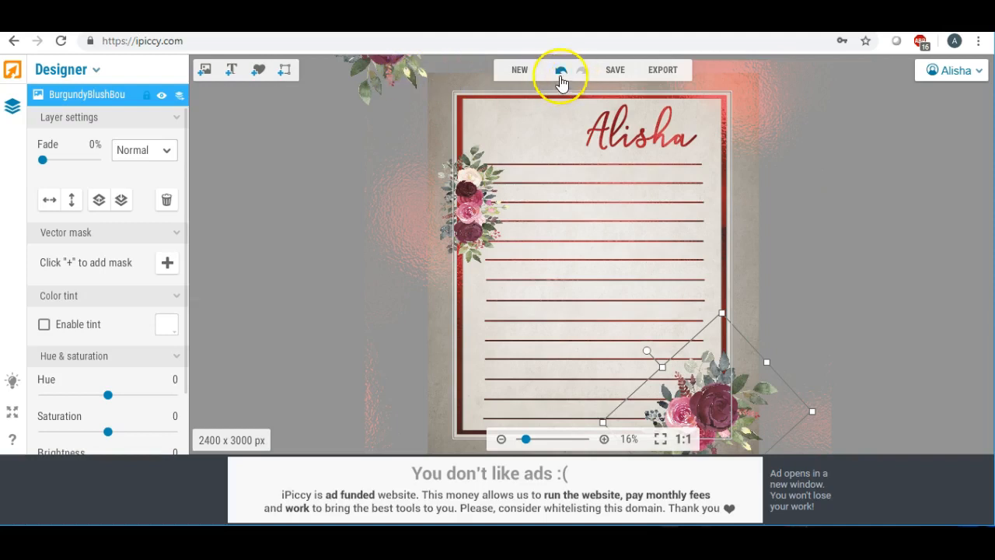
Step: Undo the bouquet's rotation, move and duplication
{"action": "left_click", "coordinate": [561, 70]}
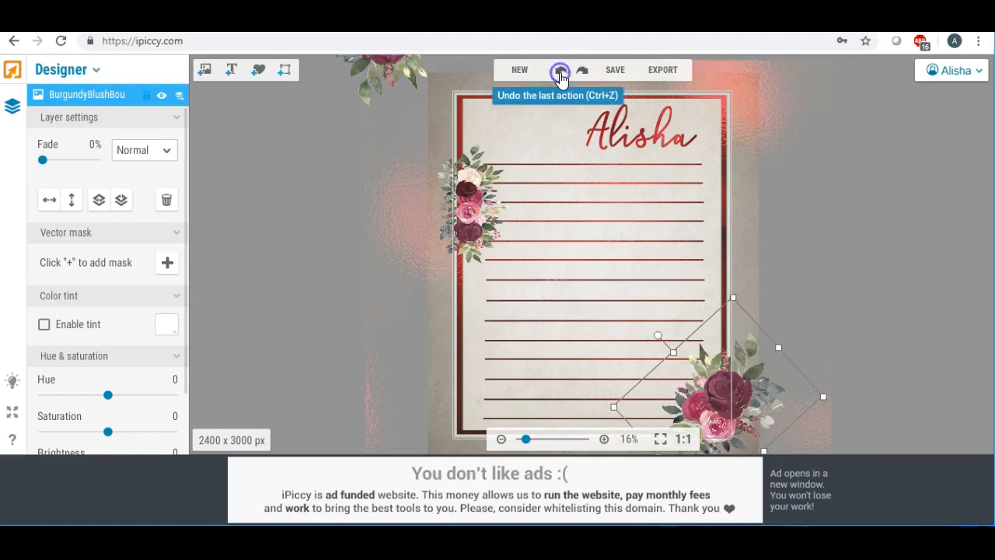
{"action": "left_click", "coordinate": [561, 71]}
{"action": "left_click", "coordinate": [560, 71]}
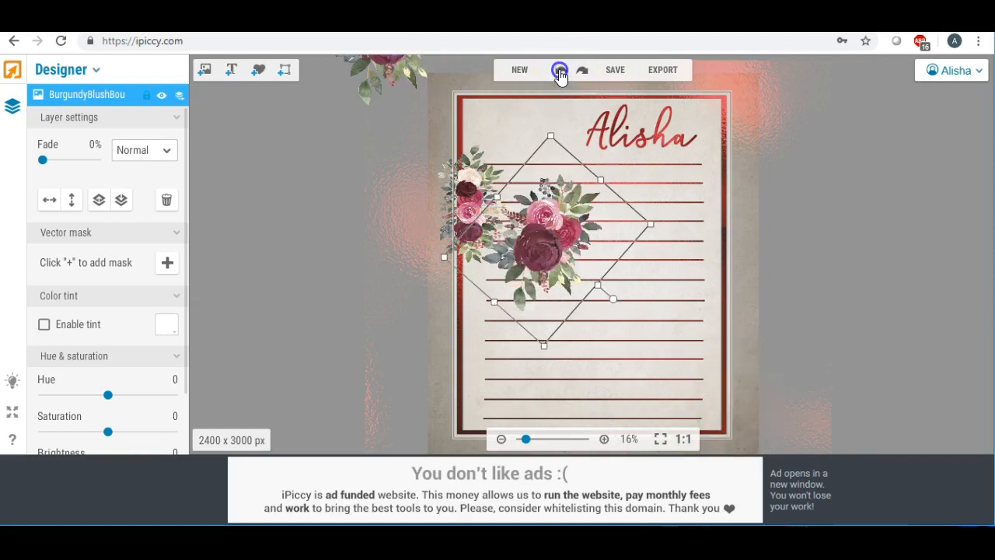
{"action": "left_click", "coordinate": [560, 72]}
{"action": "left_click", "coordinate": [560, 71]}
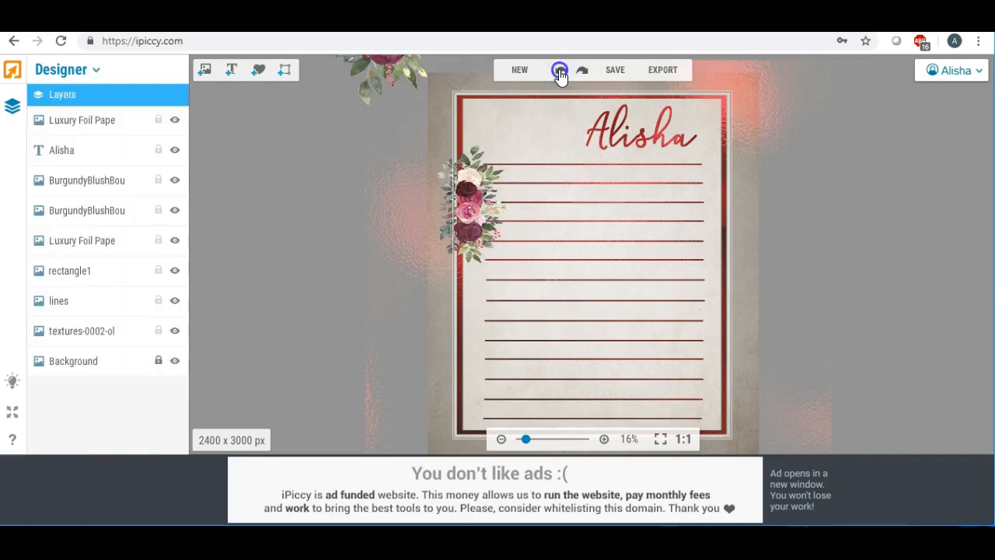
{"action": "left_click", "coordinate": [561, 71]}
{"action": "left_click", "coordinate": [380, 87]}
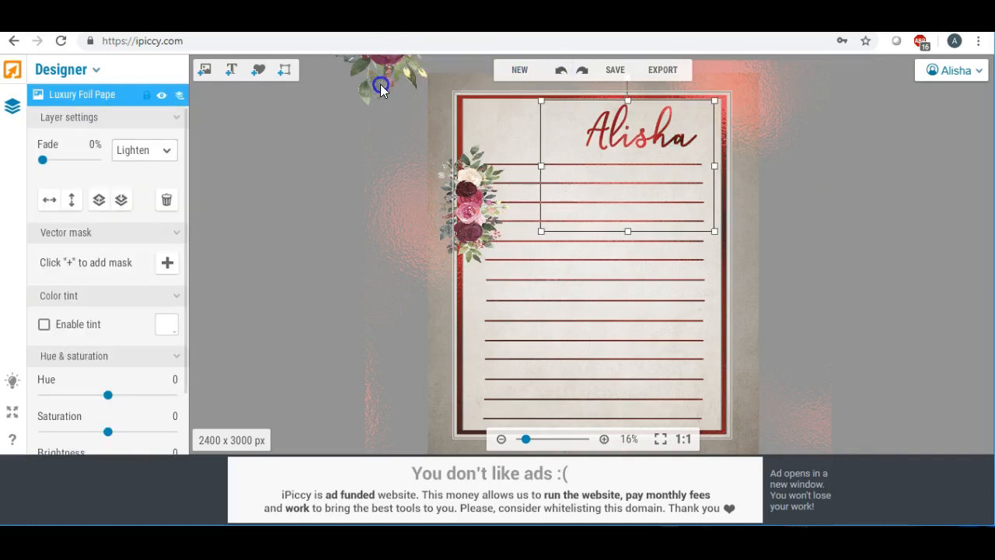
{"action": "left_click", "coordinate": [585, 76]}
{"action": "left_click", "coordinate": [561, 72]}
{"action": "left_click", "coordinate": [560, 71]}
{"action": "left_click", "coordinate": [560, 71]}
Step: Move the bouquet lying outside the page back onto the page's upper-left corner, above the side flower cluster
{"action": "left_click", "coordinate": [381, 60]}
{"action": "left_click_drag", "start_coordinate": [356, 73], "coordinate": [457, 158]}
Step: Place a rotated duplicate of the upper-left bouquet on the page's lower-right corner and nudge the original further outward
{"action": "left_click", "coordinate": [487, 136]}
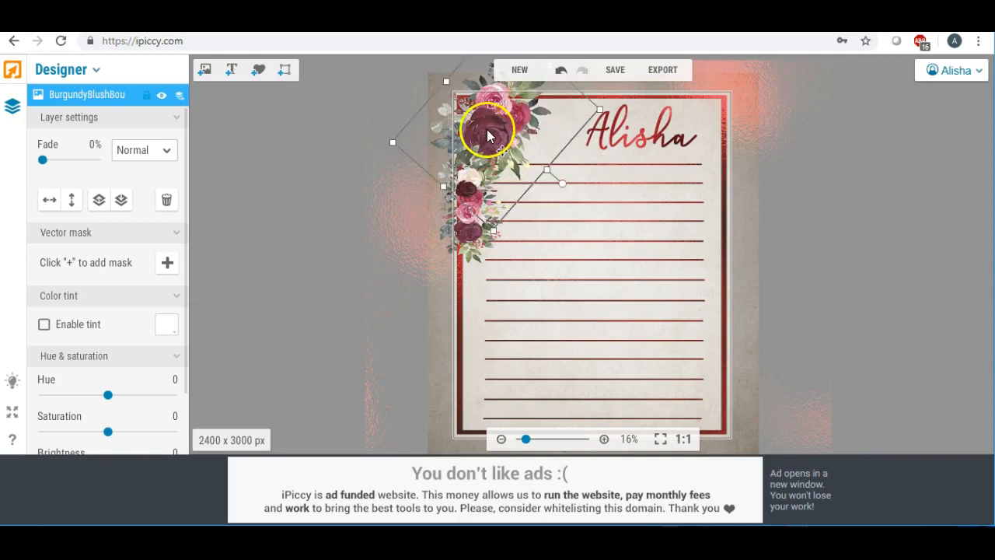
{"action": "right_click", "coordinate": [488, 136]}
{"action": "left_click", "coordinate": [549, 370]}
{"action": "mouse_move", "coordinate": [508, 160]}
{"action": "left_mouse_down"}
{"action": "mouse_move", "coordinate": [543, 208]}
{"action": "mouse_move", "coordinate": [500, 168]}
{"action": "left_mouse_up"}
{"action": "left_click_drag", "start_coordinate": [513, 133], "coordinate": [649, 309]}
{"action": "left_click_drag", "start_coordinate": [699, 359], "coordinate": [559, 242]}
{"action": "left_click_drag", "start_coordinate": [615, 291], "coordinate": [622, 332]}
{"action": "left_click_drag", "start_coordinate": [581, 283], "coordinate": [591, 280]}
{"action": "left_click_drag", "start_coordinate": [619, 318], "coordinate": [679, 370]}
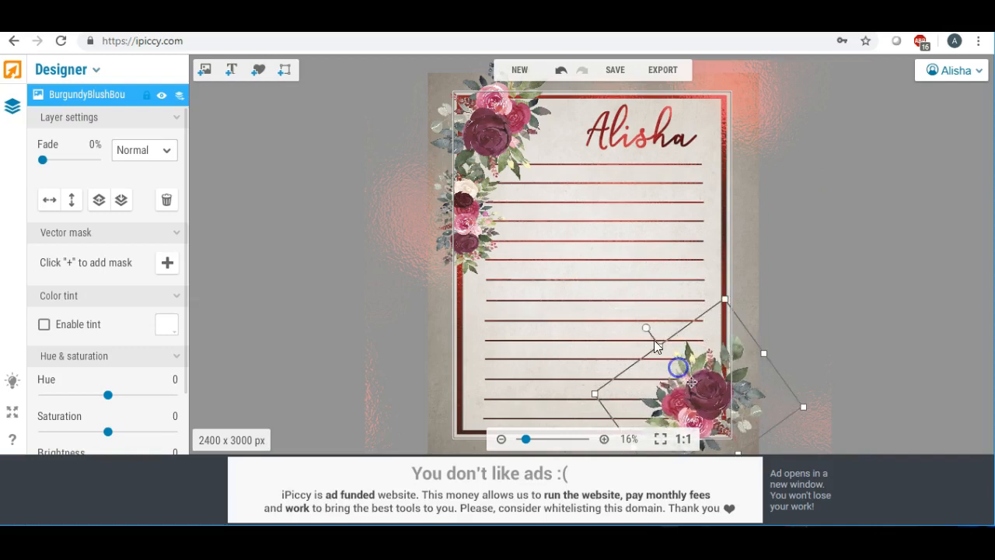
{"action": "left_click", "coordinate": [500, 125]}
{"action": "left_click_drag", "start_coordinate": [499, 129], "coordinate": [493, 120]}
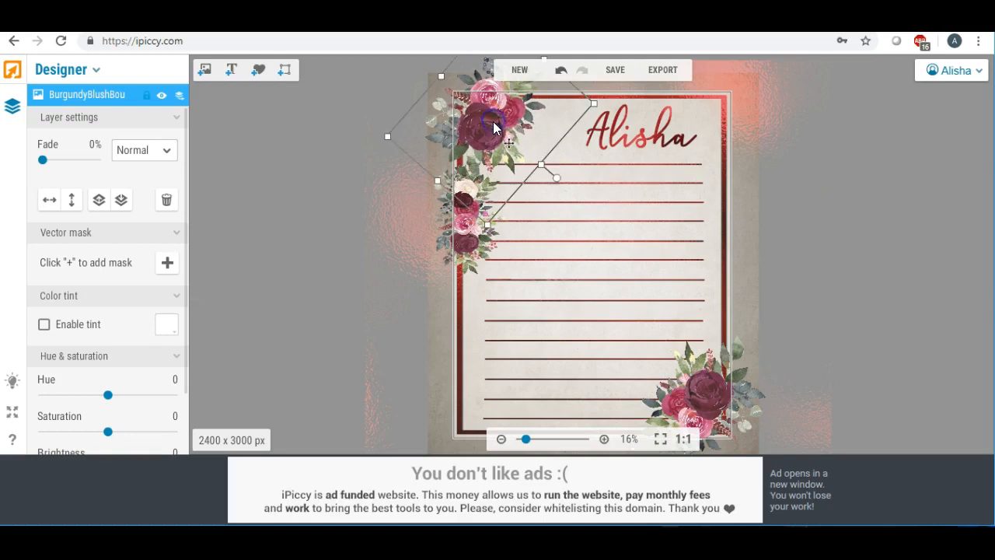
Step: Duplicate the side flower cluster, turn the copy upside down and place it on the page's right edge above the lower-right bouquet
{"action": "left_click", "coordinate": [467, 233]}
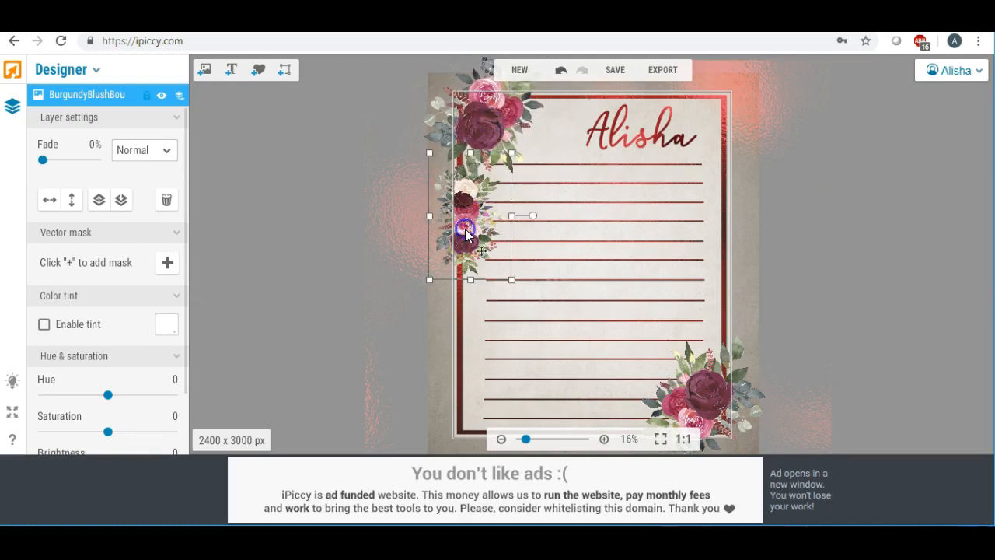
{"action": "right_click", "coordinate": [464, 205]}
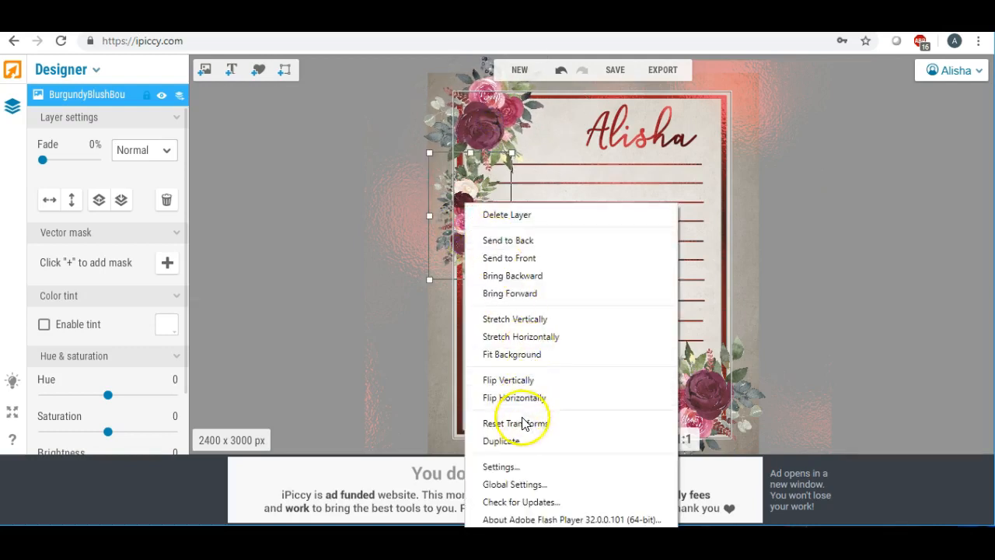
{"action": "left_click", "coordinate": [517, 441]}
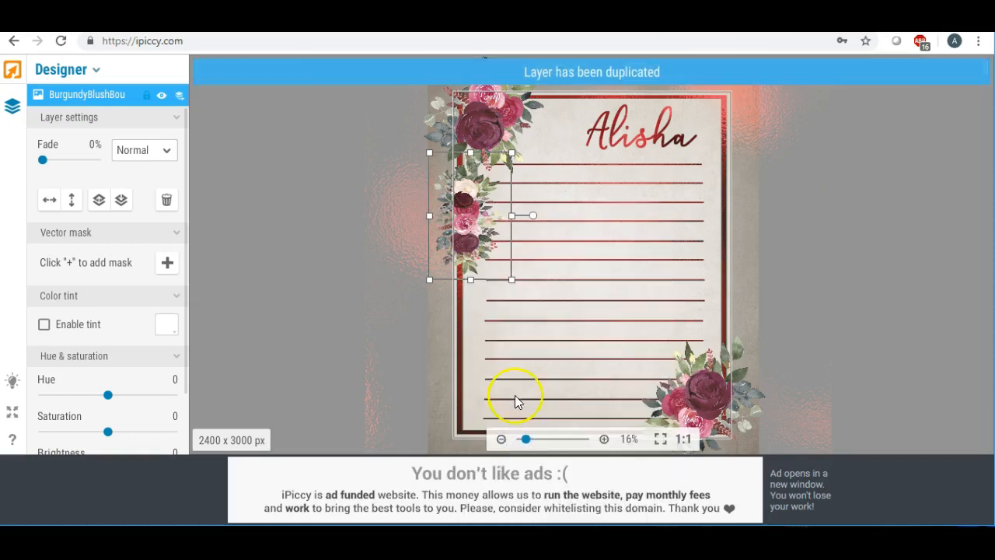
{"action": "left_click_drag", "start_coordinate": [468, 226], "coordinate": [602, 276]}
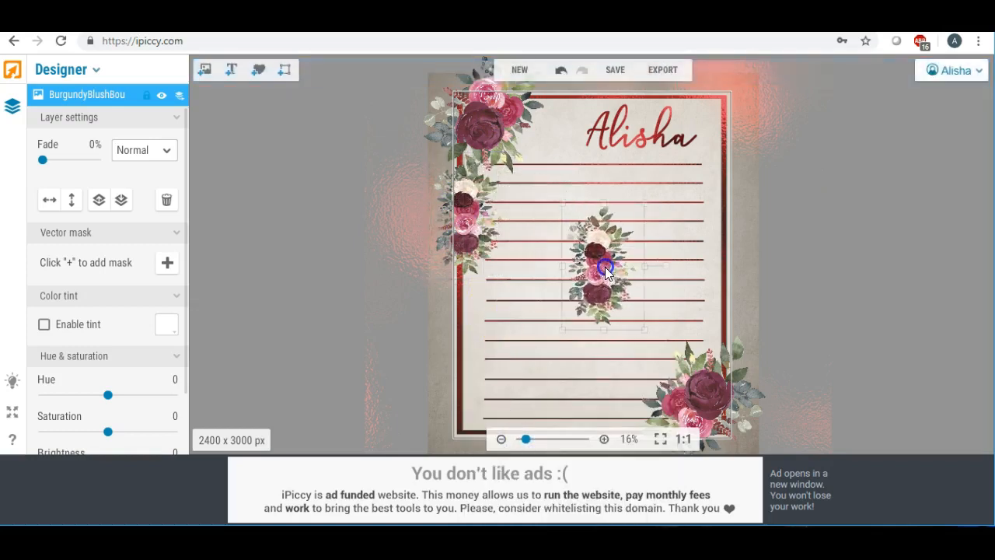
{"action": "left_click_drag", "start_coordinate": [665, 270], "coordinate": [531, 268]}
{"action": "left_click_drag", "start_coordinate": [603, 268], "coordinate": [718, 287]}
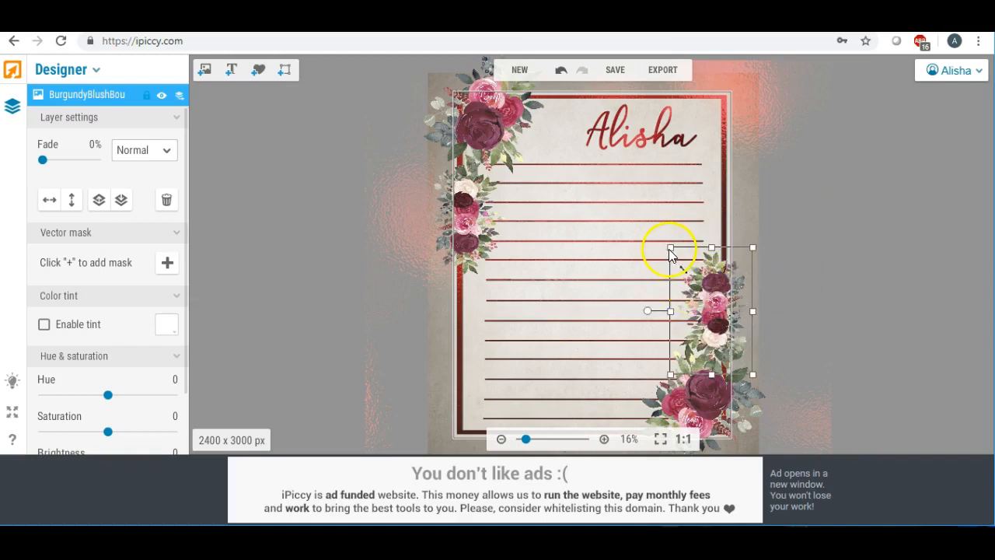
{"action": "left_click", "coordinate": [806, 282]}
{"action": "left_click", "coordinate": [923, 310]}
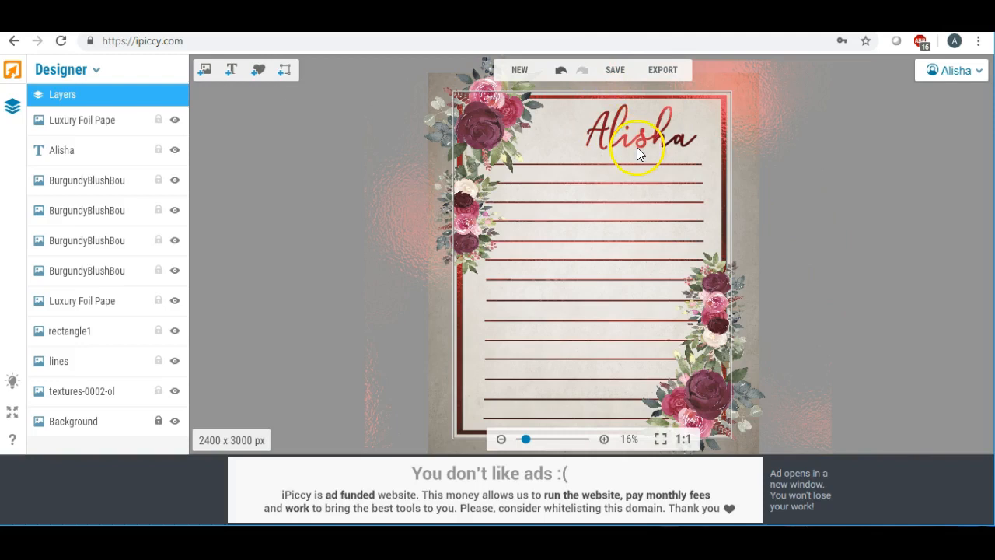
Step: Save the design to the Desktop as the JPG file "station" at Highest quality
{"action": "left_click", "coordinate": [615, 71]}
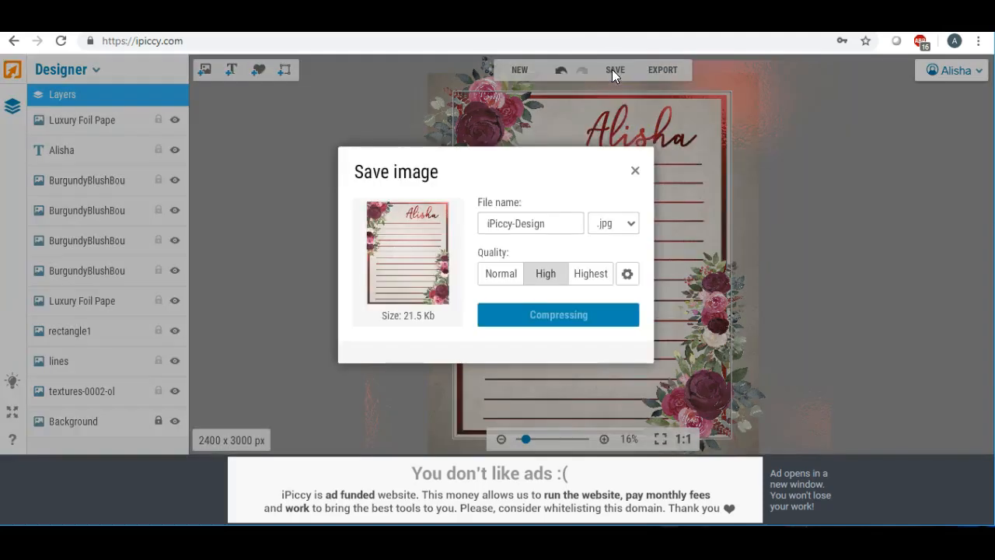
{"action": "left_click", "coordinate": [600, 279]}
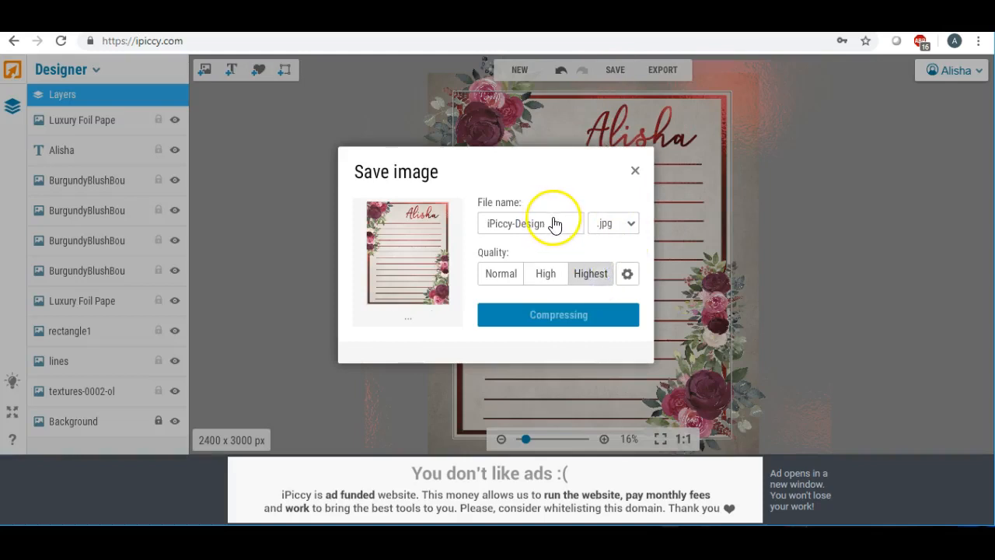
{"action": "left_click_drag", "start_coordinate": [553, 223], "coordinate": [457, 215]}
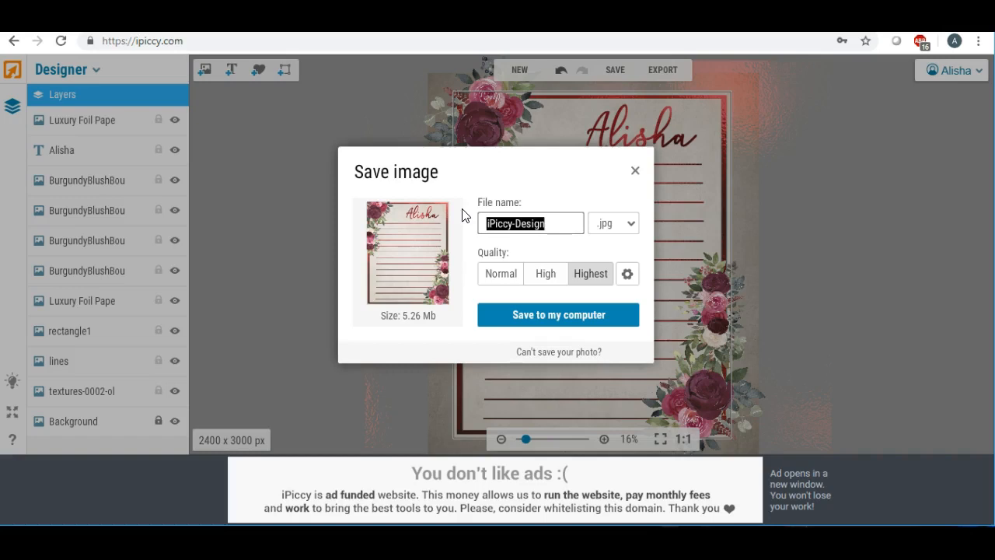
{"action": "type", "text": "station"}
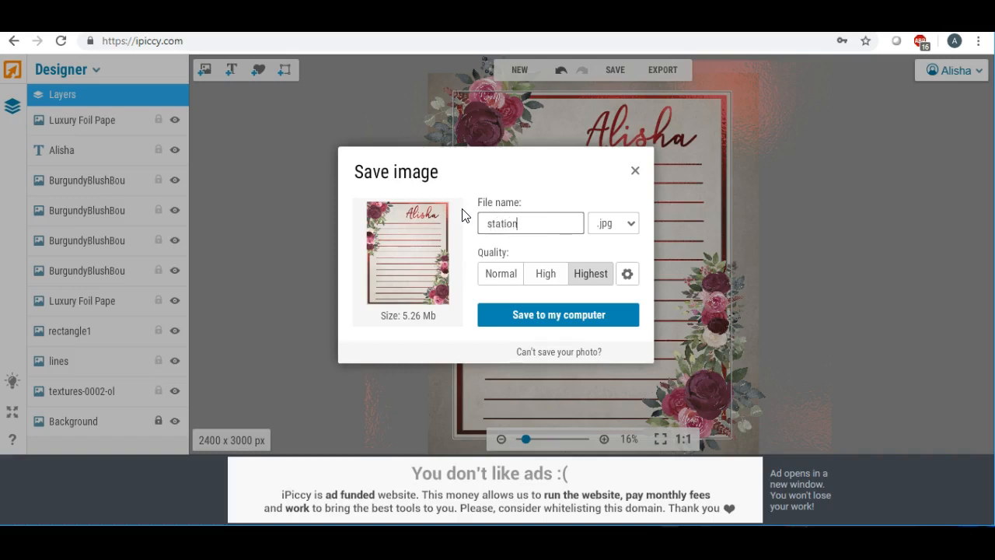
{"action": "left_click", "coordinate": [542, 317]}
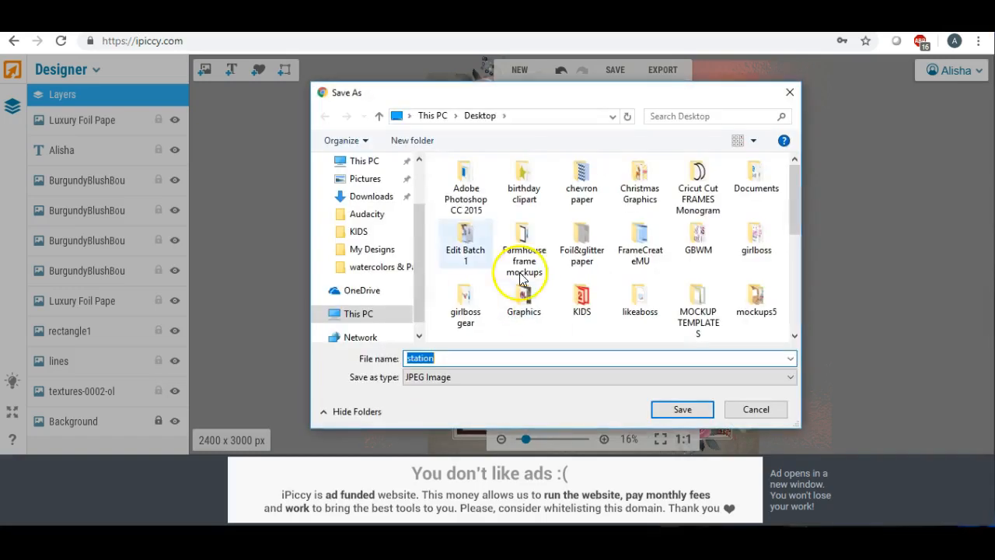
{"action": "scroll", "coordinate": [422, 223], "scroll_direction": "up", "scroll_amount": 1}
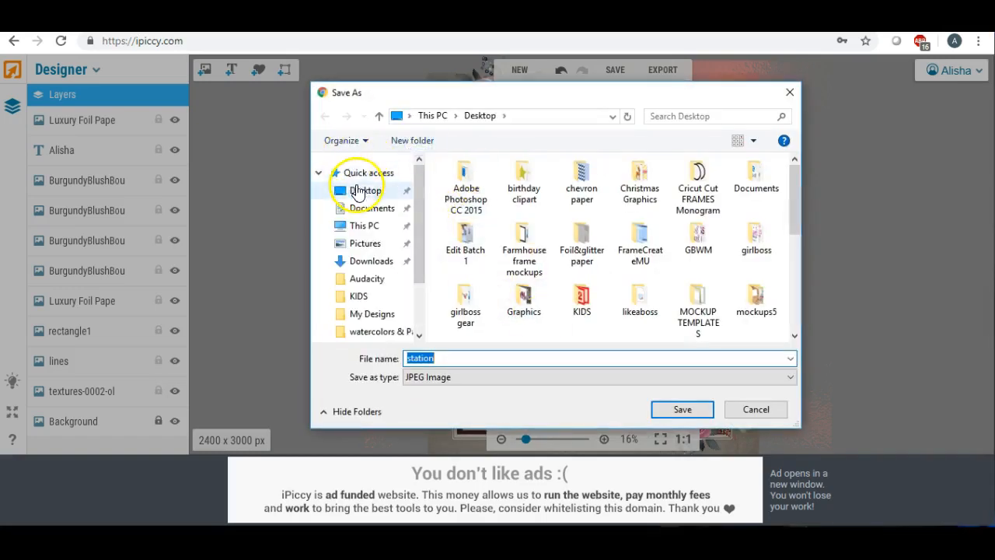
{"action": "left_click", "coordinate": [672, 408]}
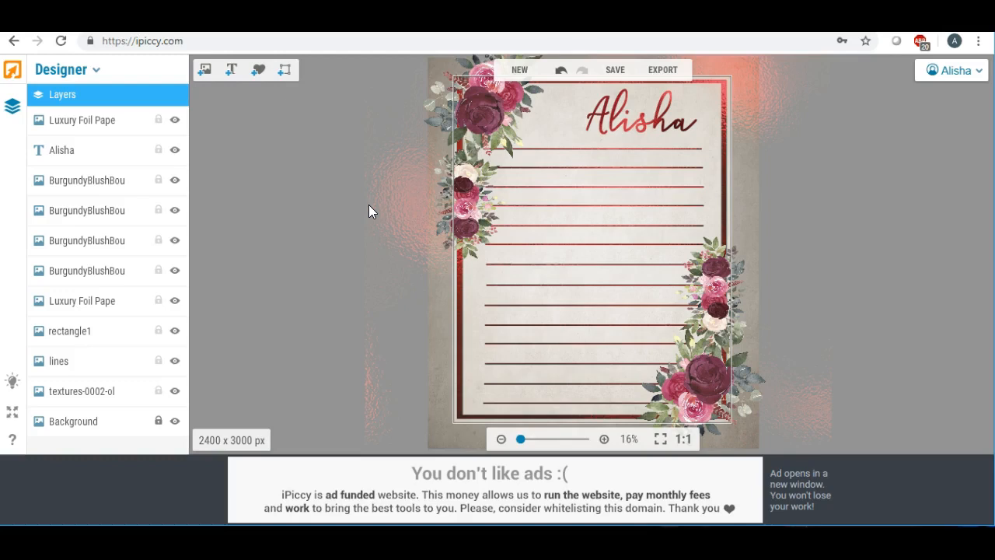
Step: Nudge the flower cluster on the page's left edge upward and save the design again to the Desktop as "station" in JPG format
{"action": "left_click_drag", "start_coordinate": [458, 193], "coordinate": [459, 185]}
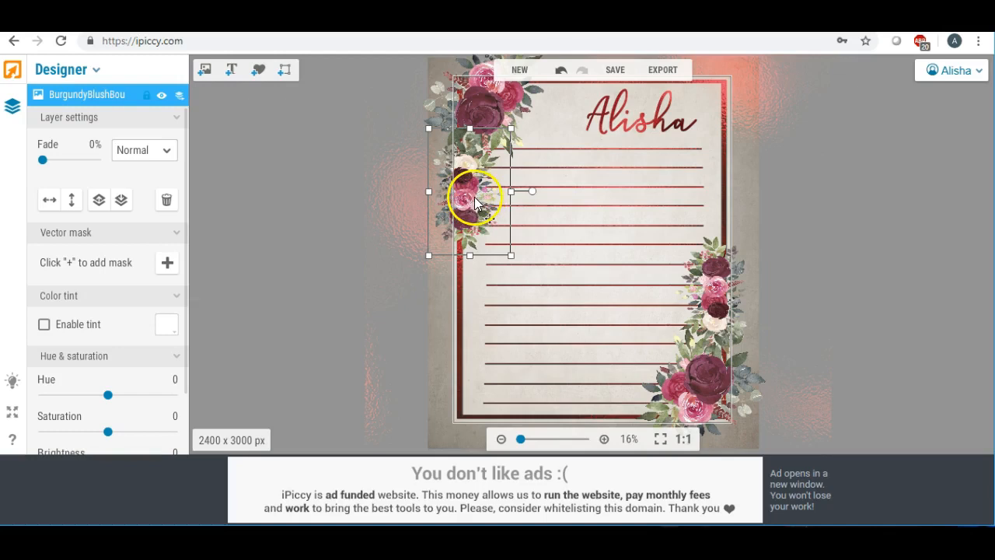
{"action": "left_click", "coordinate": [338, 202]}
{"action": "left_click", "coordinate": [618, 71]}
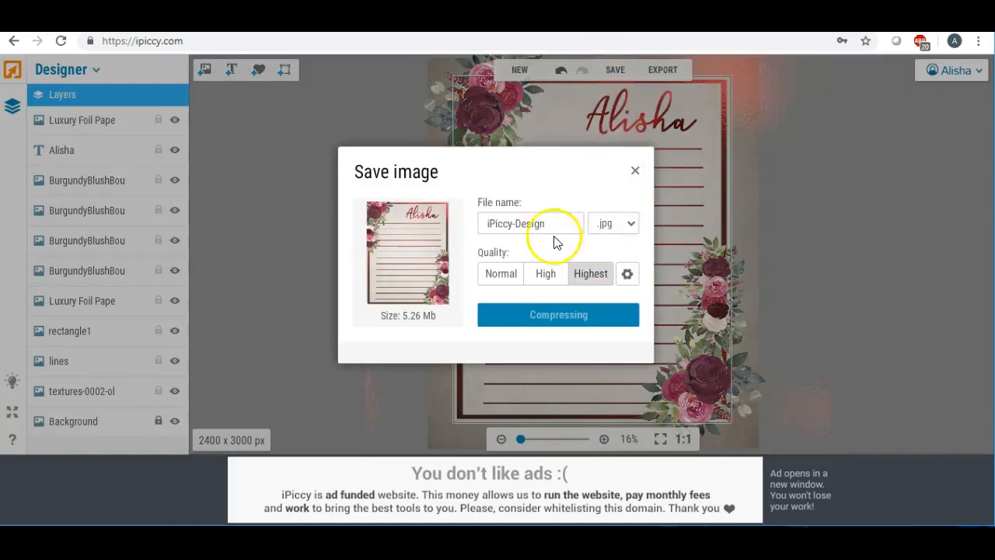
{"action": "left_click_drag", "start_coordinate": [555, 224], "coordinate": [461, 223]}
{"action": "type", "text": "station"}
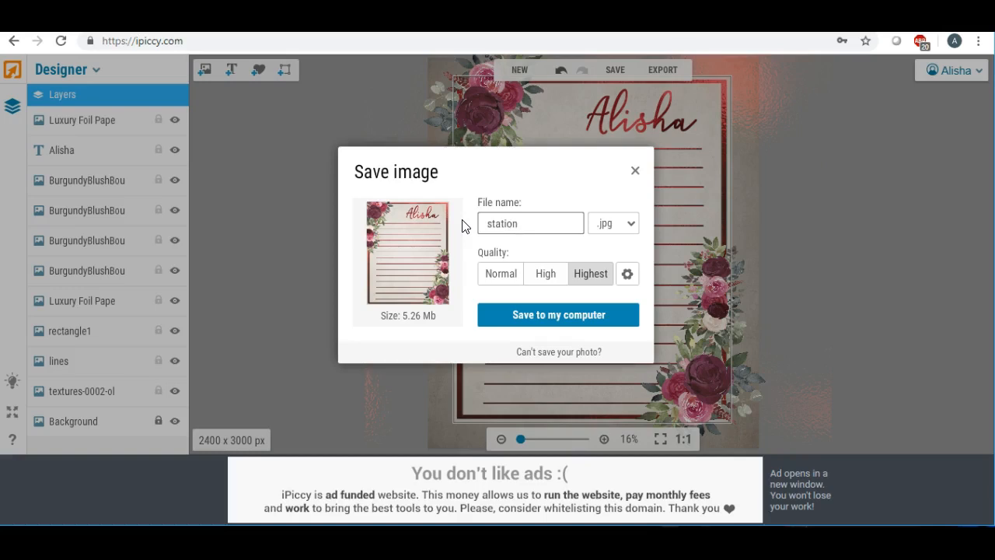
{"action": "left_click", "coordinate": [502, 224]}
{"action": "left_click", "coordinate": [540, 313]}
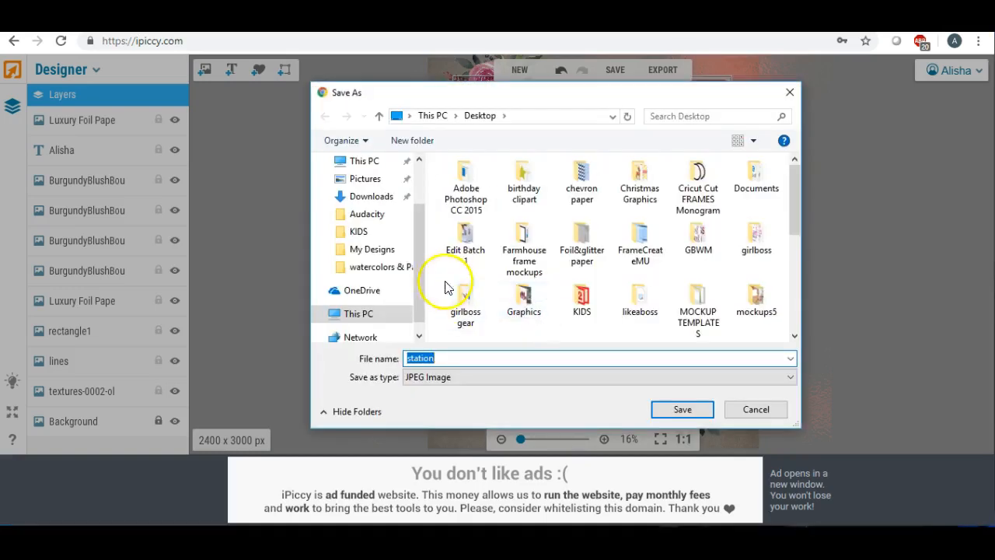
{"action": "scroll", "coordinate": [409, 249], "scroll_direction": "up", "scroll_amount": 2}
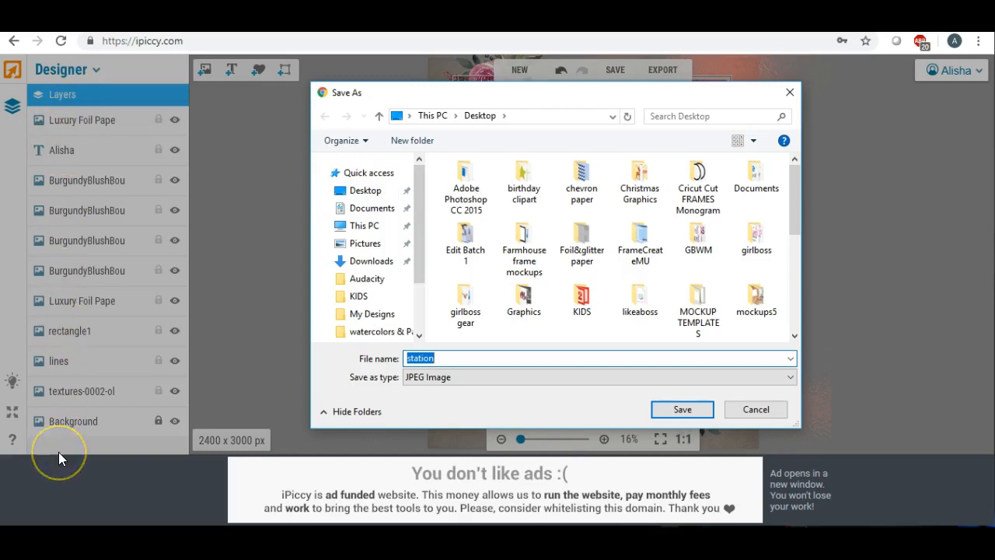
{"action": "left_click", "coordinate": [356, 192]}
{"action": "left_click", "coordinate": [687, 410]}
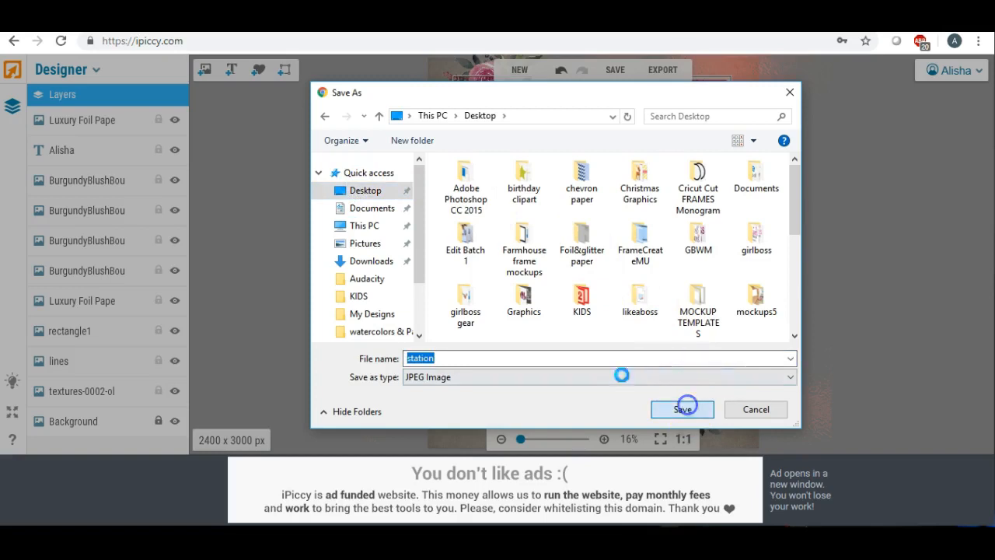
{"action": "left_click", "coordinate": [540, 276]}
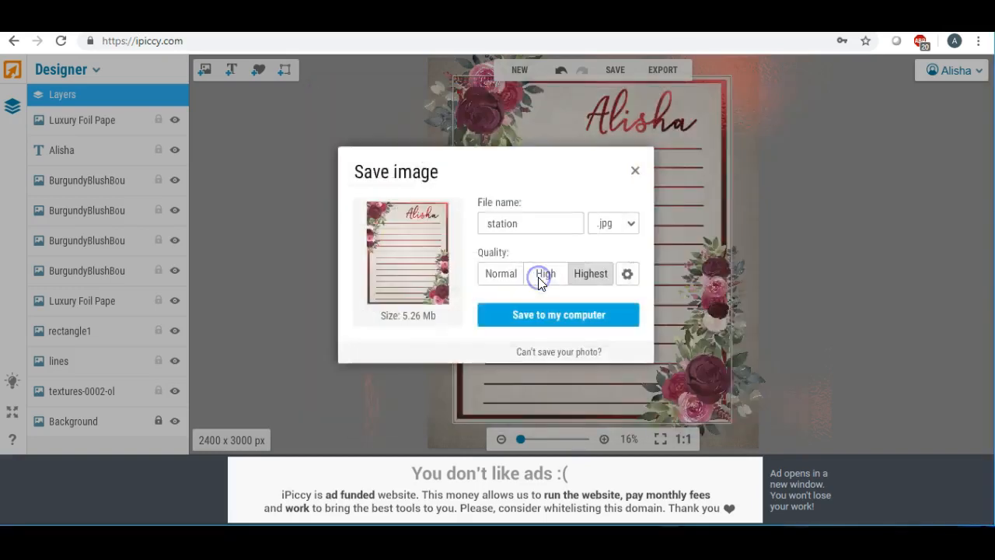
{"action": "left_click", "coordinate": [459, 450]}
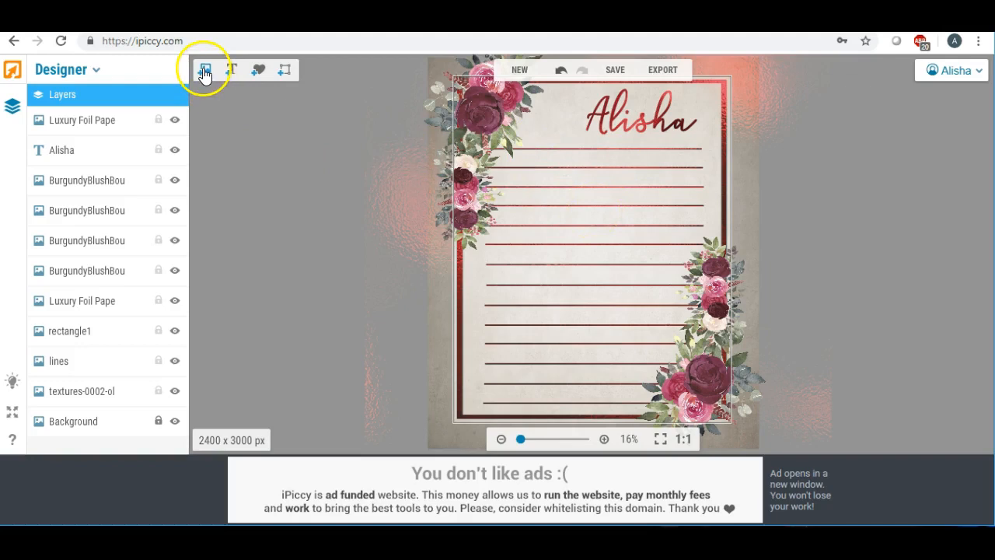
Step: Switch from Designer to Editor, exporting the current design into it
{"action": "left_click", "coordinate": [96, 70]}
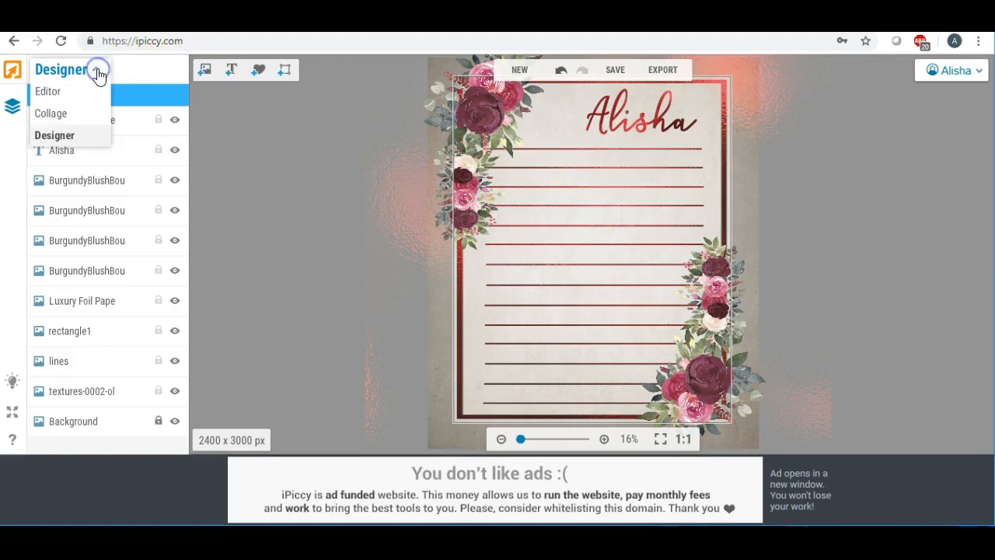
{"action": "left_click", "coordinate": [64, 95]}
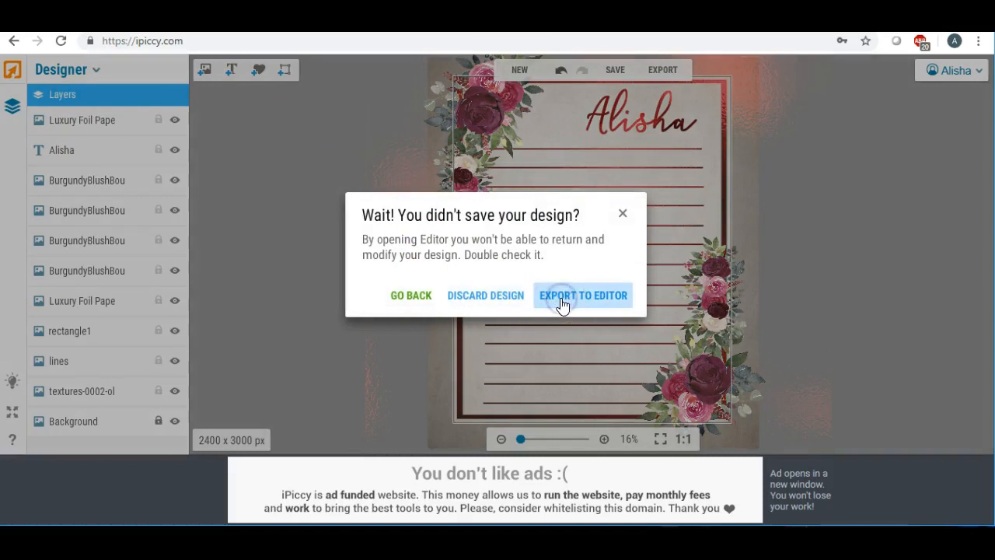
{"action": "left_click", "coordinate": [347, 304]}
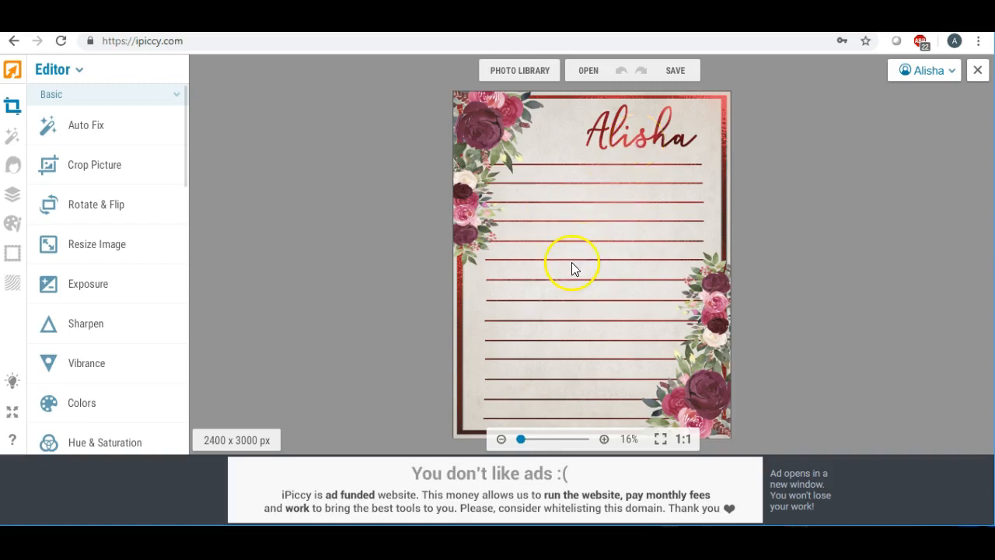
{"action": "left_click", "coordinate": [619, 132]}
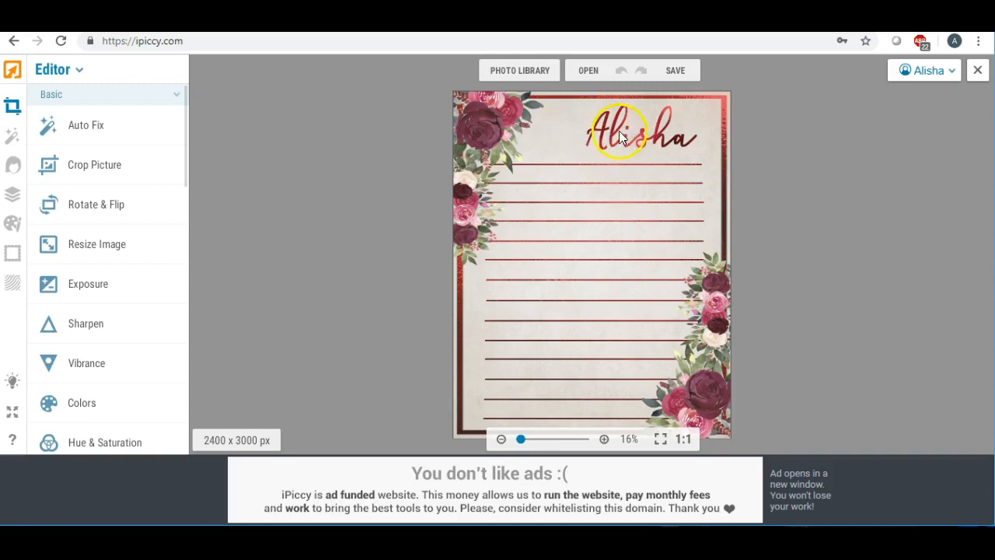